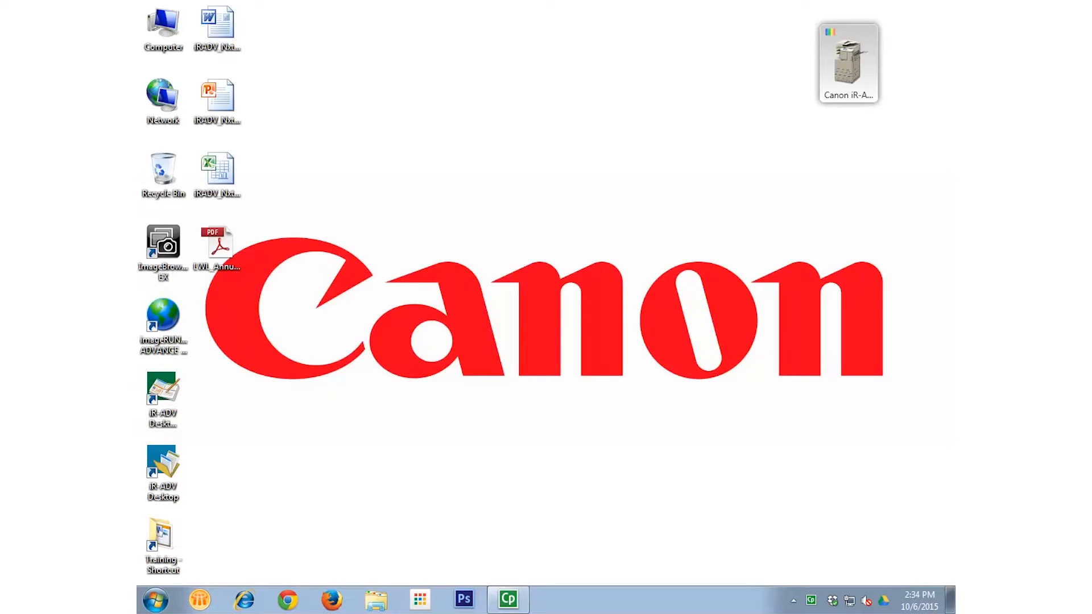
Step: Import iRADV_NxtGen_DemoSample_Contract.doc and LWL_AnnualReport_orig.pdf together through the desktop Canon printer icon, accepting the proposed document order
{"action": "left_click", "coordinate": [219, 232]}
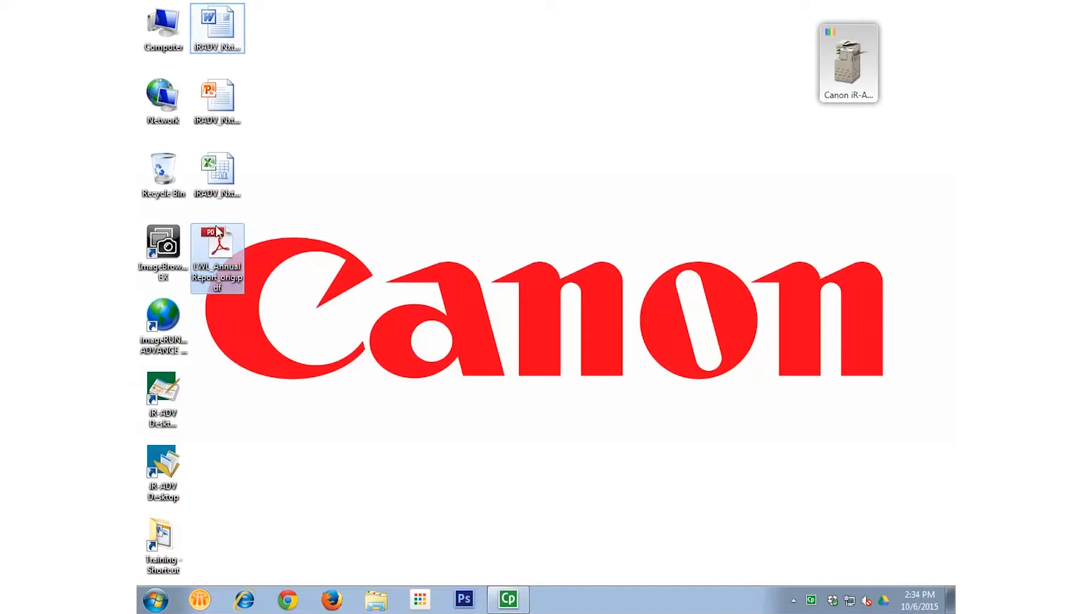
{"action": "left_click_drag", "start_coordinate": [219, 29], "coordinate": [828, 103]}
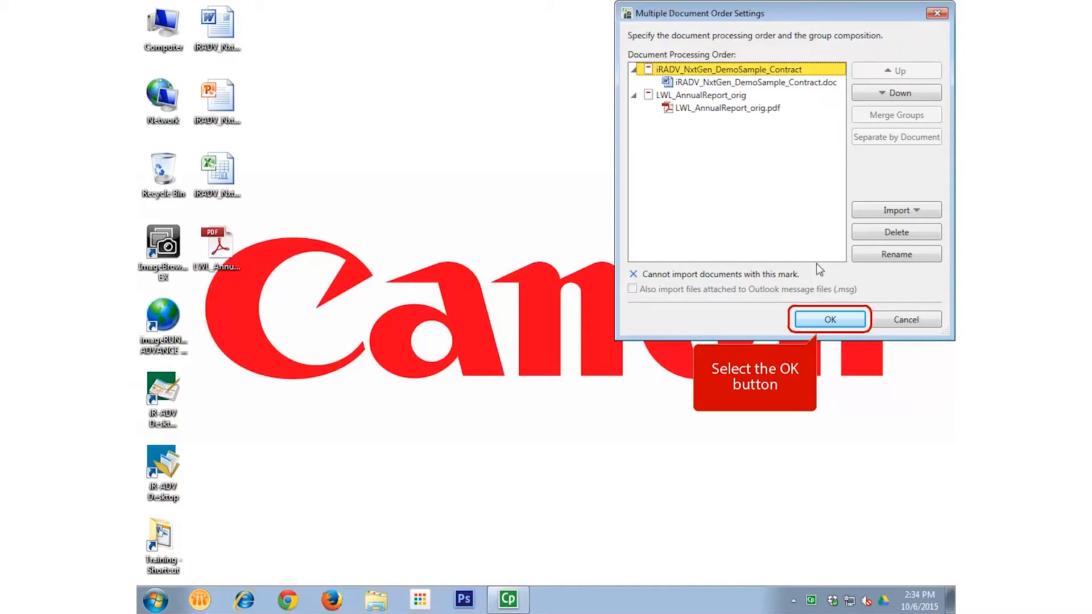
{"action": "left_click", "coordinate": [829, 319]}
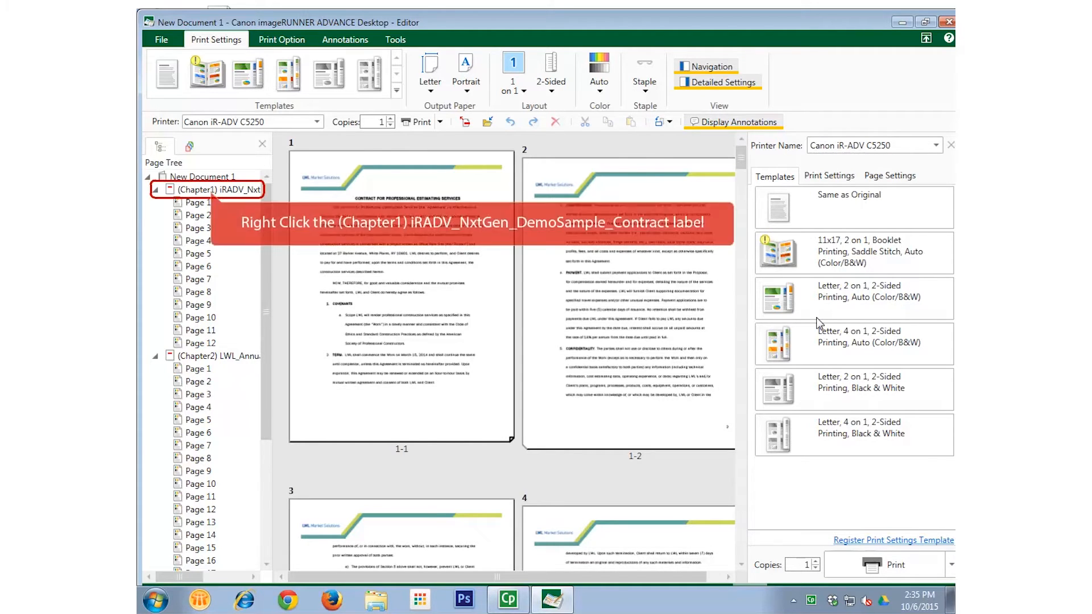
Step: Rename Chapter 1, the iRADV_NxtGen_DemoSample_Contract chapter, as Contract
{"action": "right_click", "coordinate": [212, 190]}
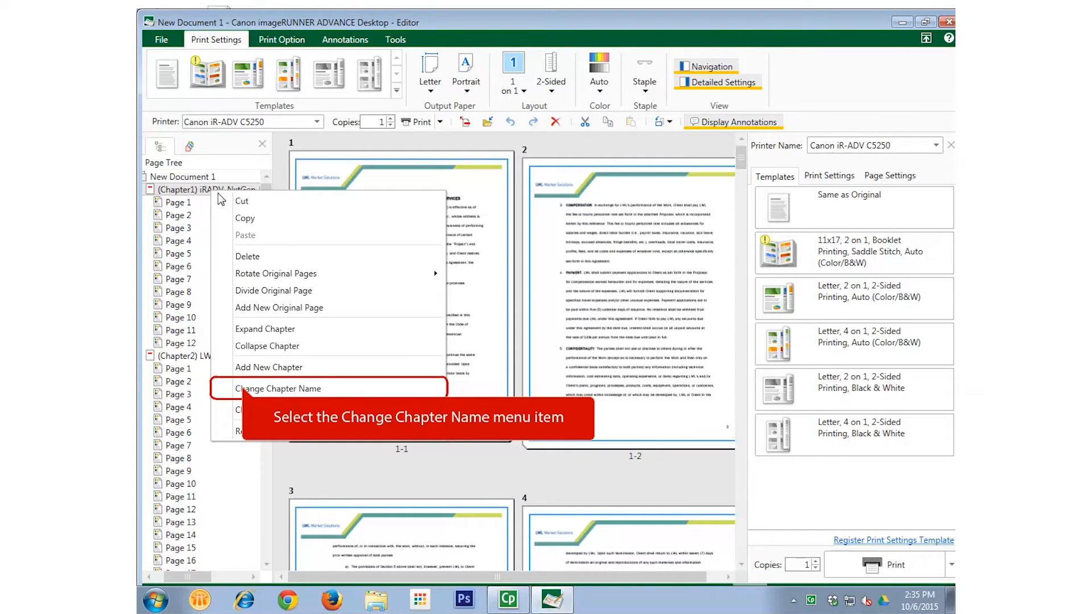
{"action": "left_click", "coordinate": [250, 388]}
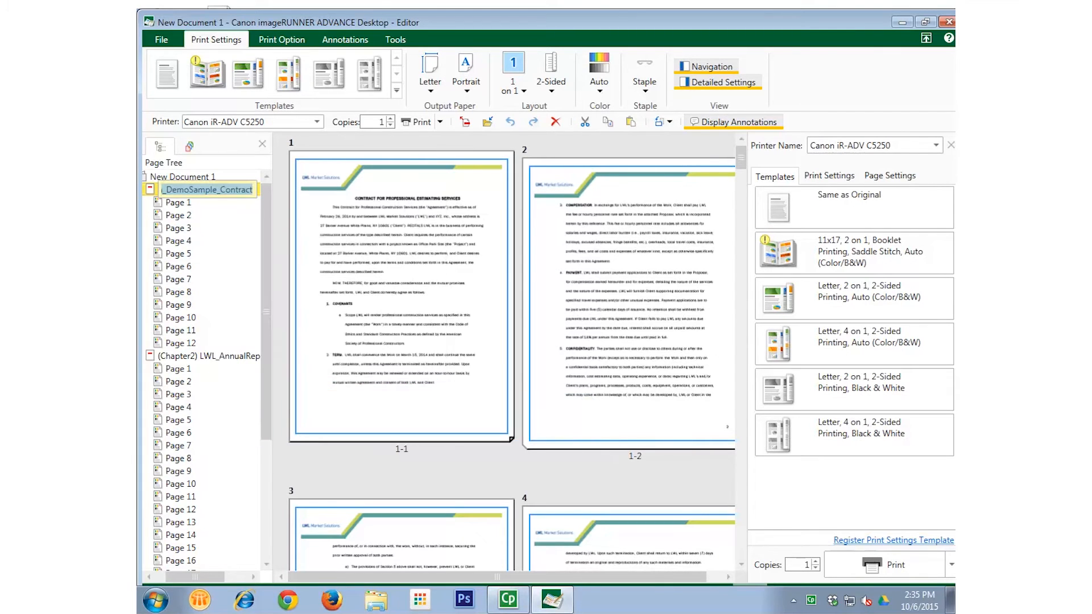
{"action": "type", "text": "Contract"}
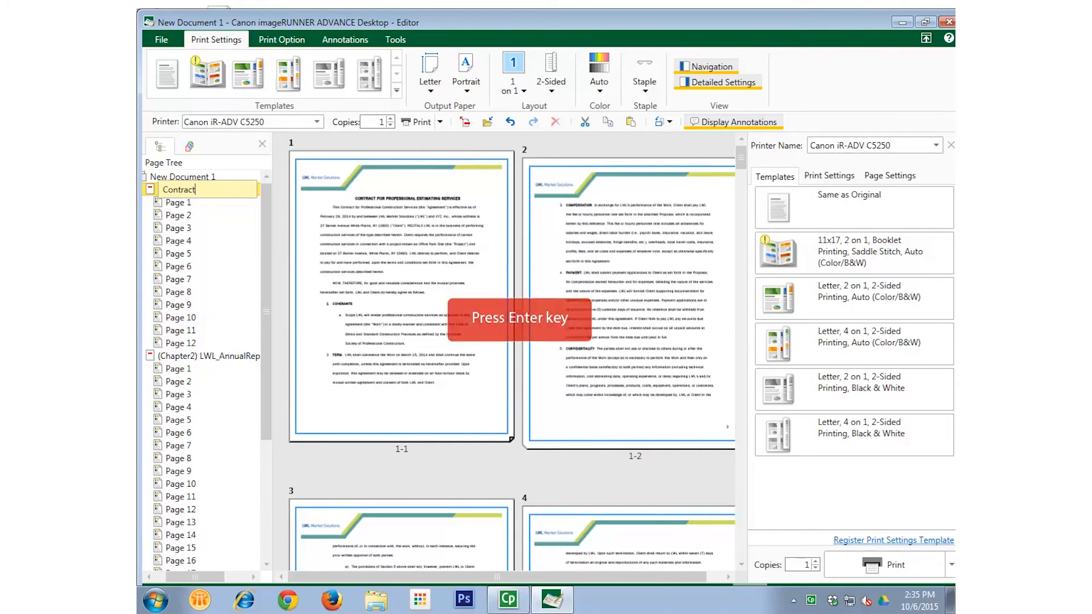
{"action": "key", "text": "Return"}
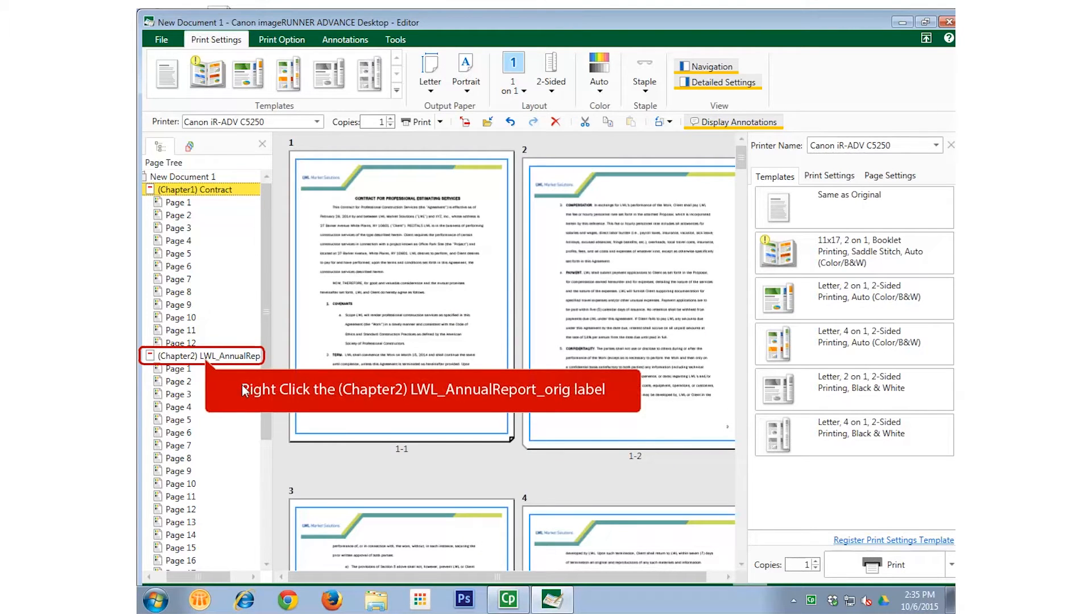
Step: Rename Chapter 2, the LWL_AnnualReport_orig chapter, as Annual Report
{"action": "right_click", "coordinate": [206, 356]}
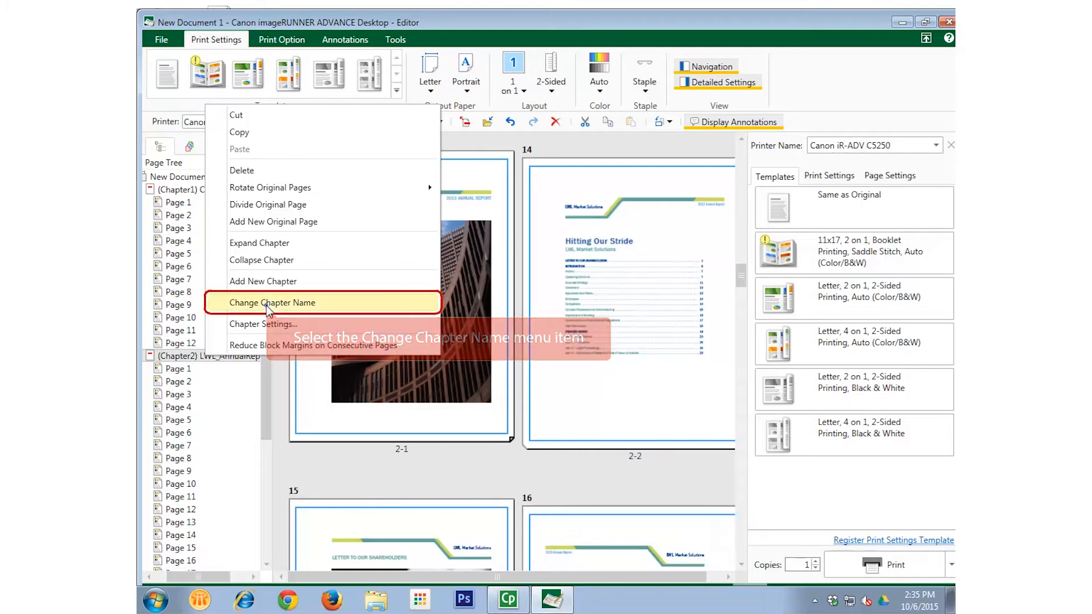
{"action": "left_click", "coordinate": [267, 303]}
{"action": "type", "text": "Annual Report"}
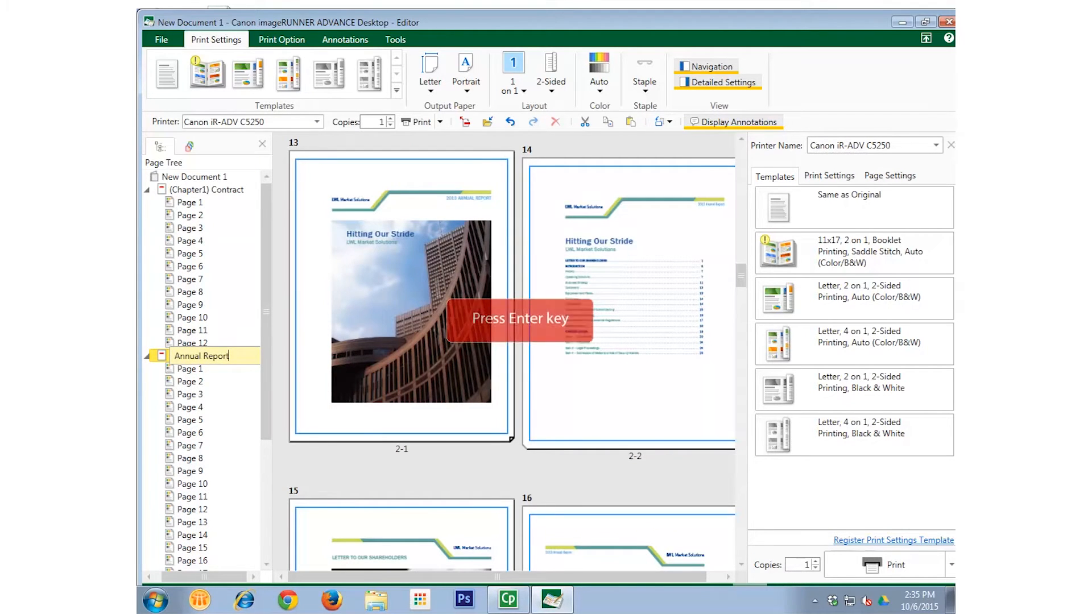
{"action": "key", "text": "Return"}
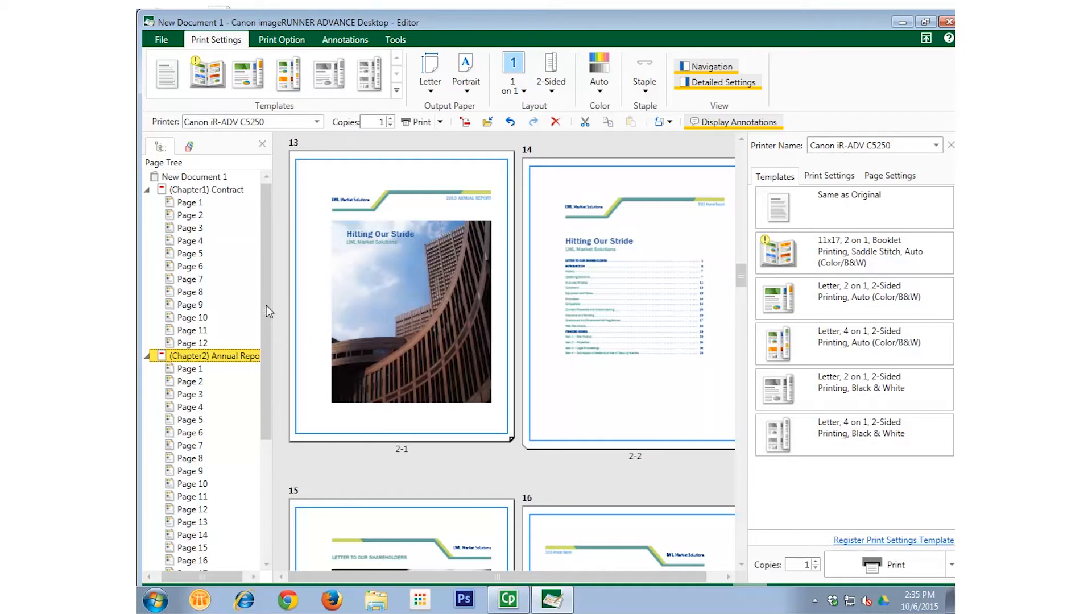
Step: Add a new chapter starting at page 2 of the Annual Report and name it Table Of Contents
{"action": "left_click", "coordinate": [613, 277]}
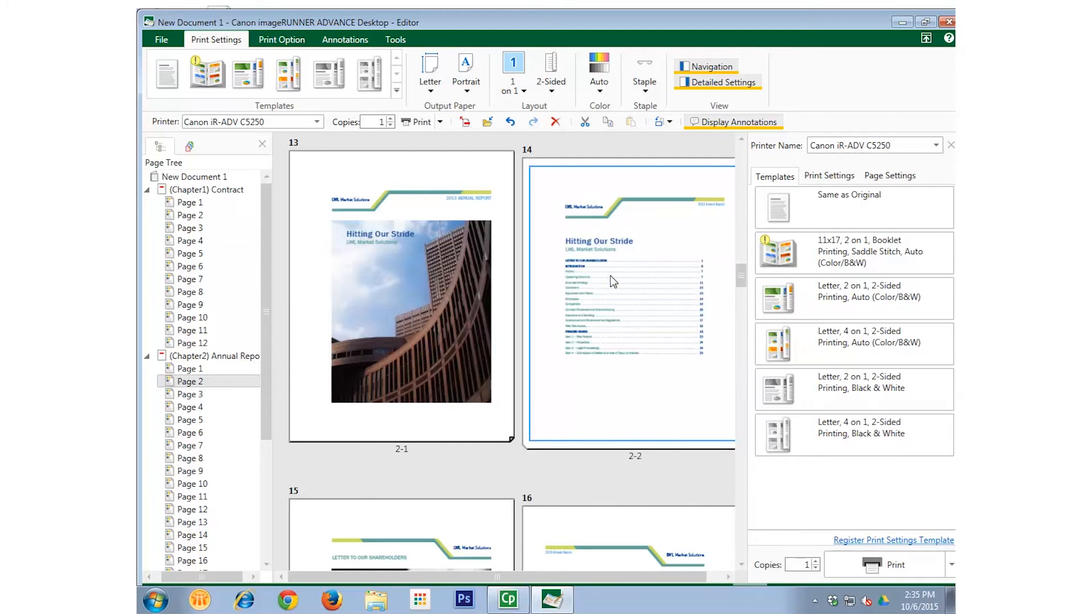
{"action": "right_click", "coordinate": [610, 277]}
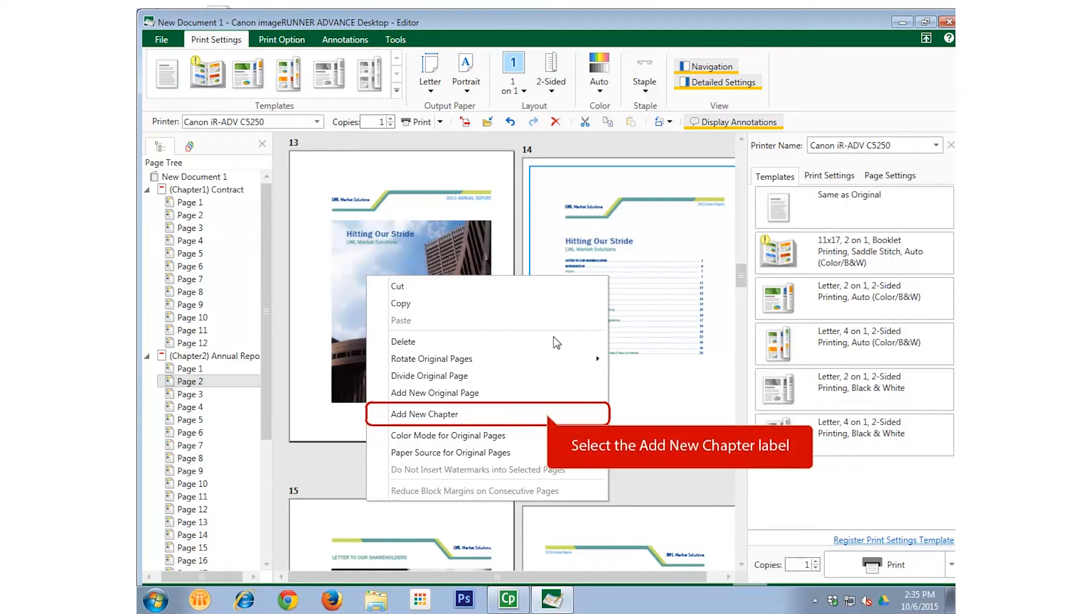
{"action": "left_click", "coordinate": [547, 414]}
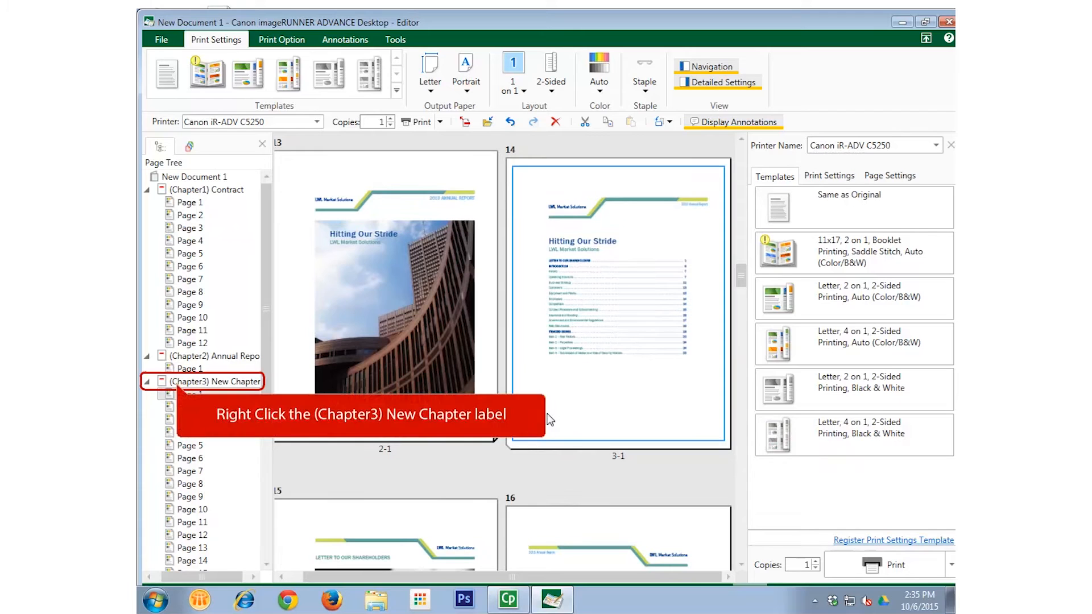
{"action": "right_click", "coordinate": [194, 383]}
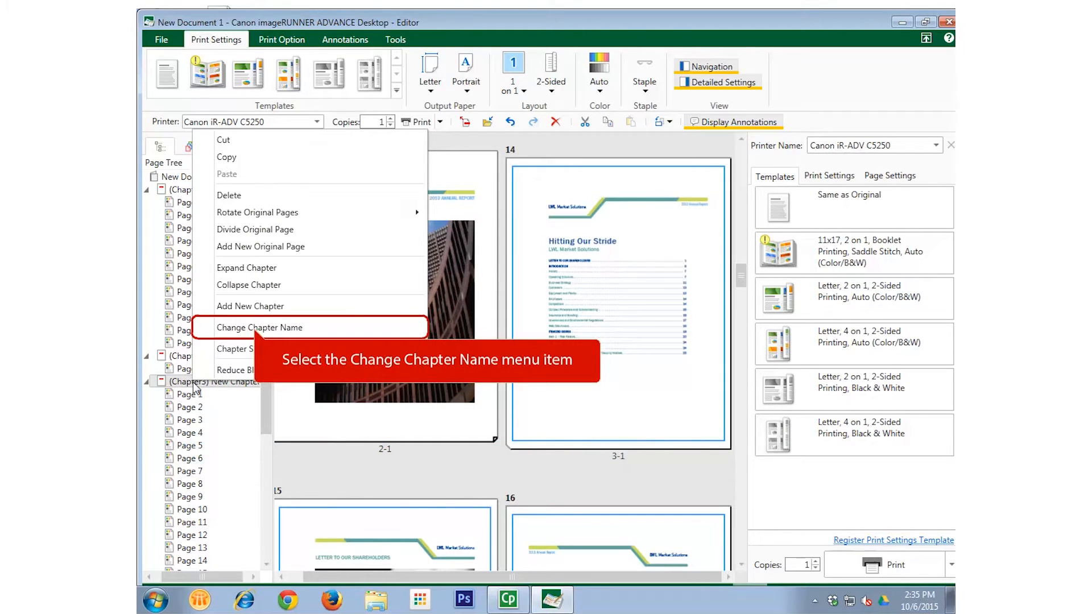
{"action": "left_click", "coordinate": [258, 327]}
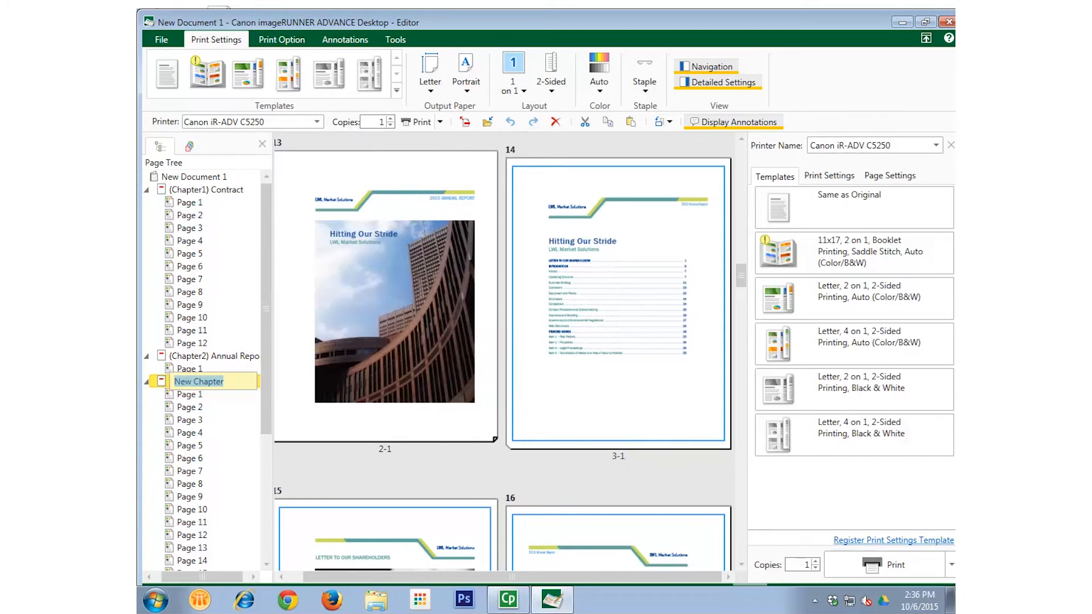
{"action": "type", "text": "Table Of Contents"}
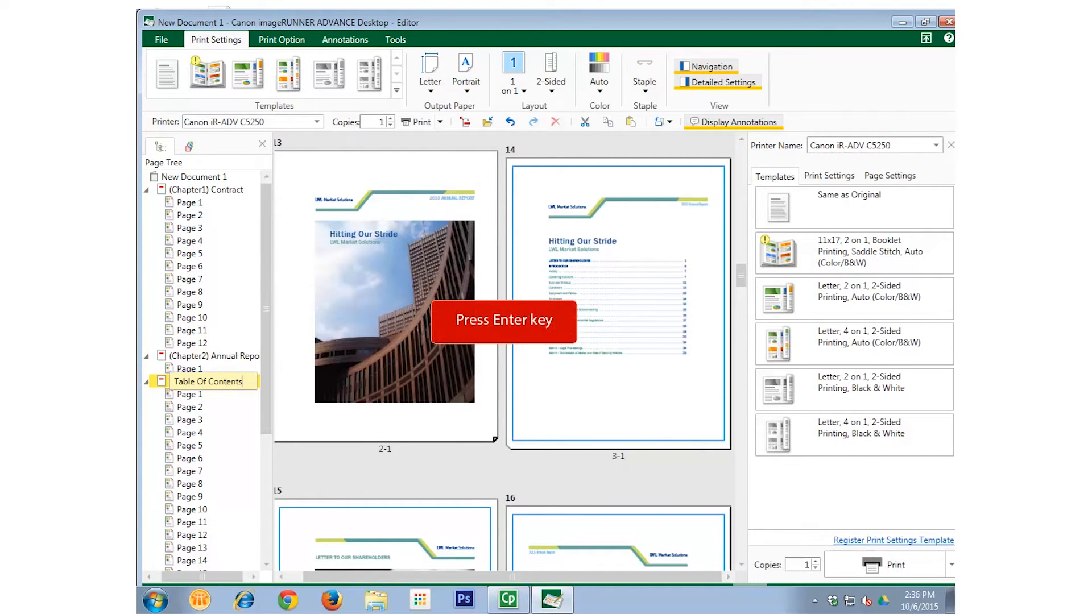
{"action": "key", "text": "Return"}
Step: Set the document's color mode to Color and its print style to 2-Sided Printing
{"action": "left_click_drag", "start_coordinate": [741, 276], "coordinate": [741, 297]}
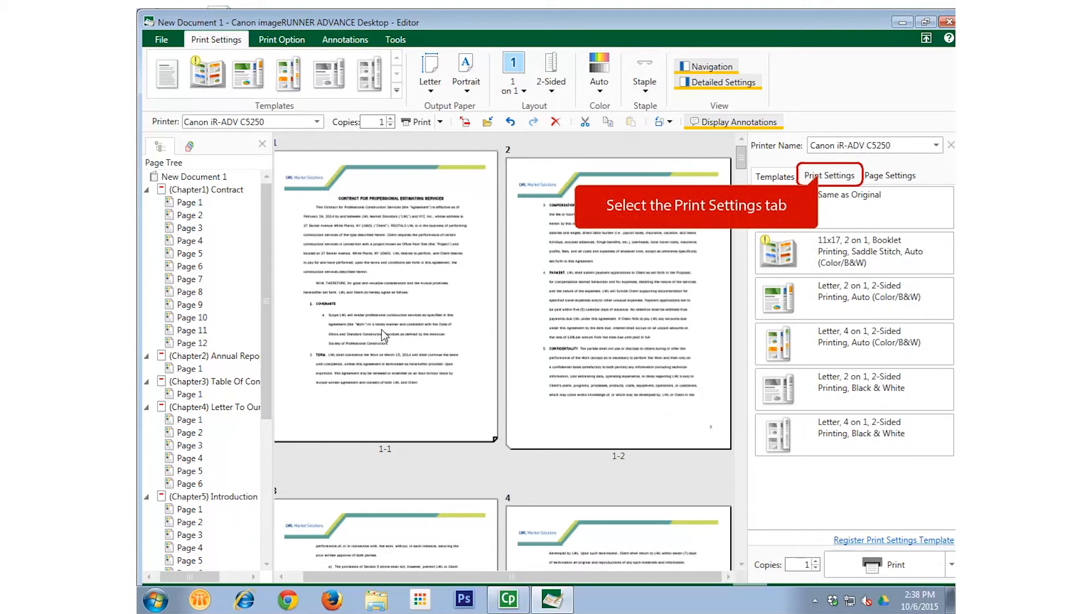
{"action": "left_click", "coordinate": [822, 178]}
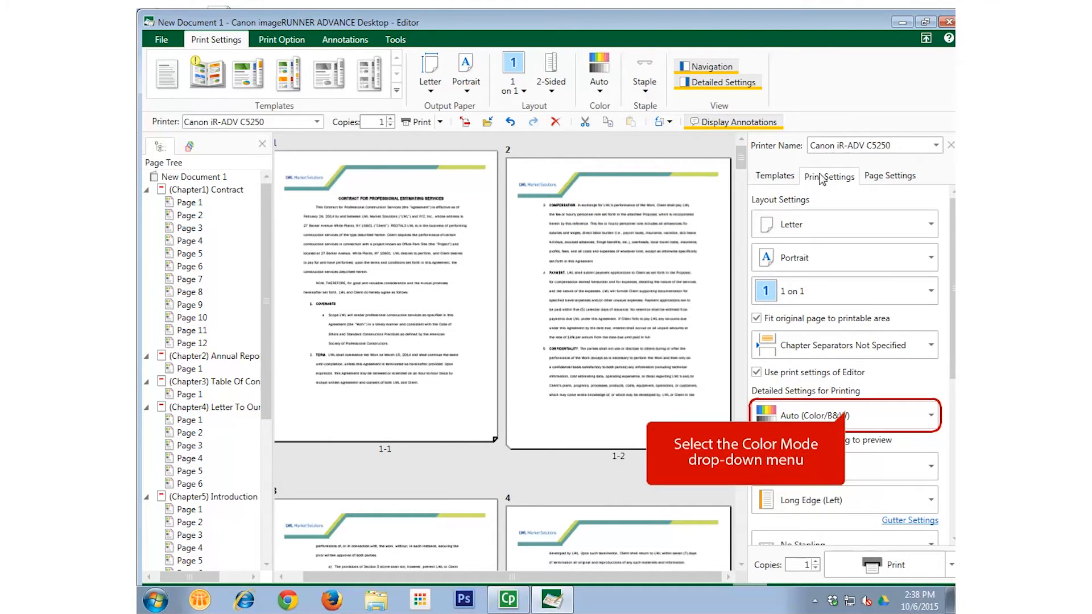
{"action": "left_click", "coordinate": [843, 416]}
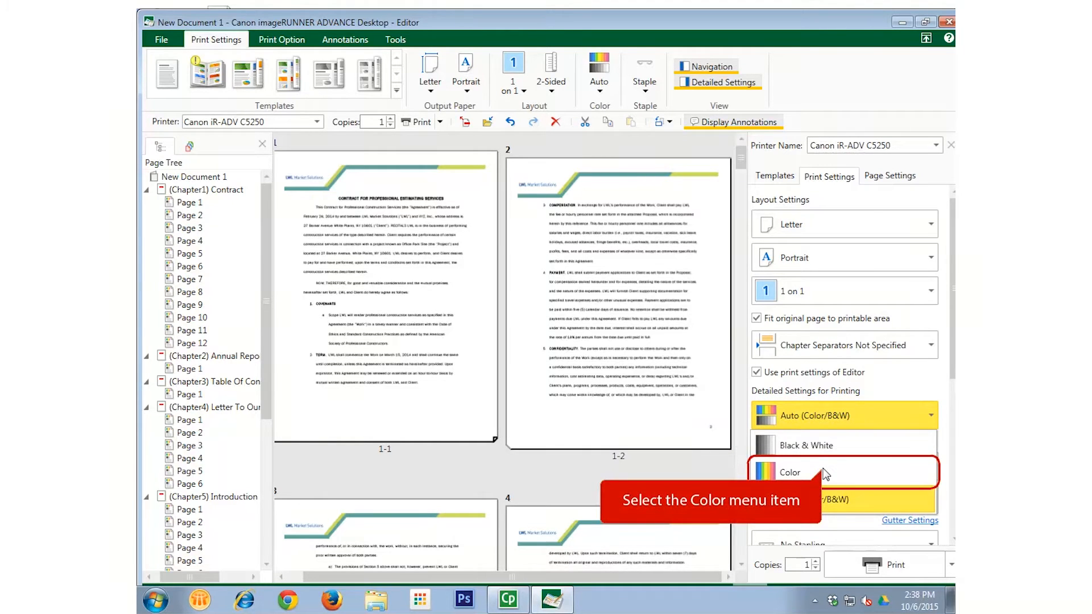
{"action": "left_click", "coordinate": [826, 474]}
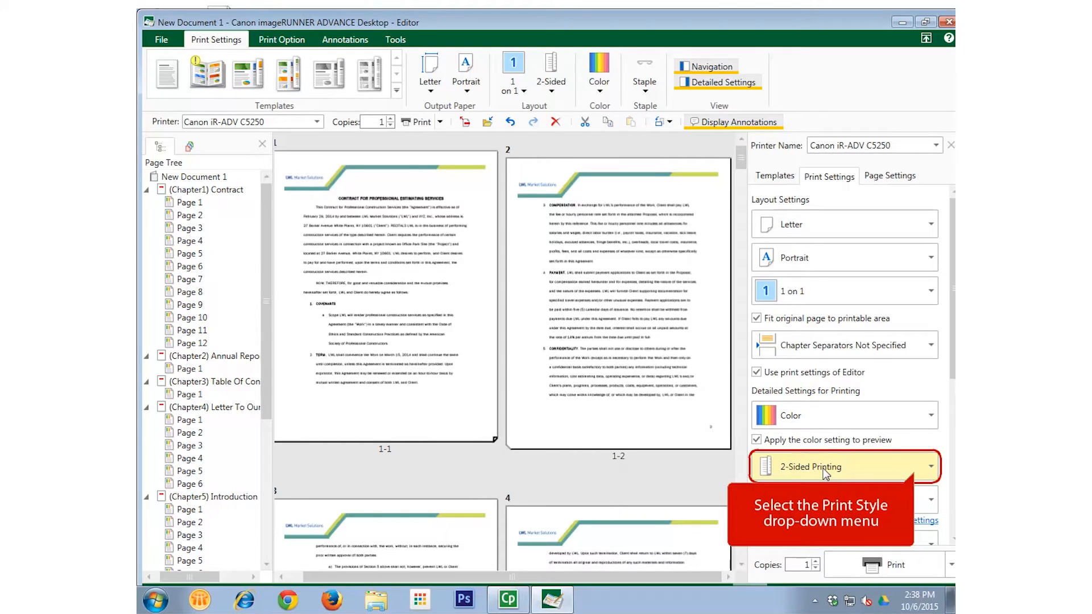
{"action": "left_click", "coordinate": [916, 471]}
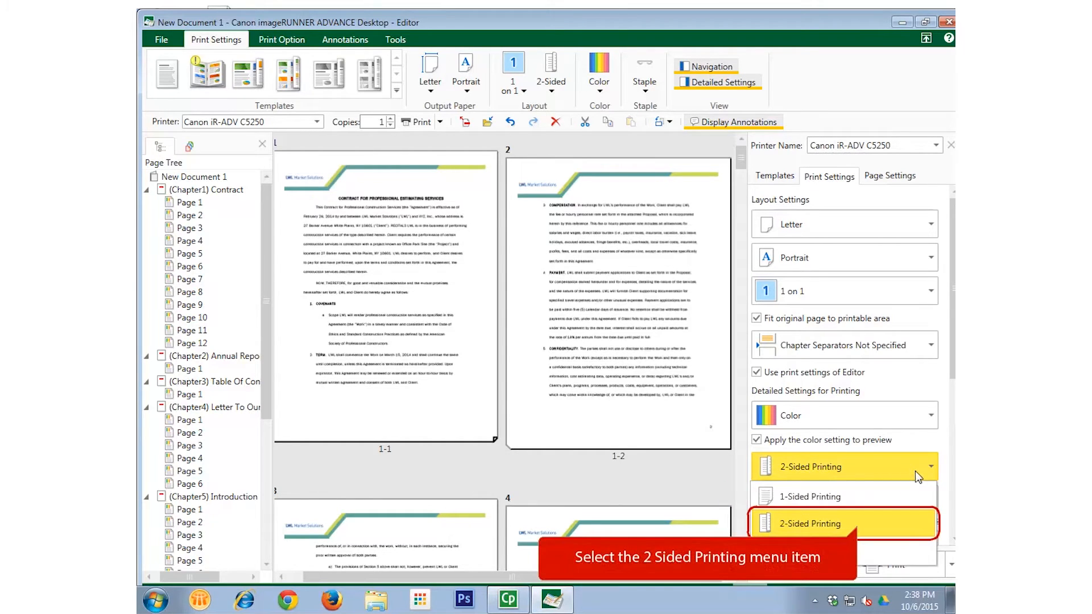
{"action": "left_click", "coordinate": [858, 524]}
Step: Enable both tab paper and sheets for insertion in the document's print settings
{"action": "left_click_drag", "start_coordinate": [954, 341], "coordinate": [954, 515]}
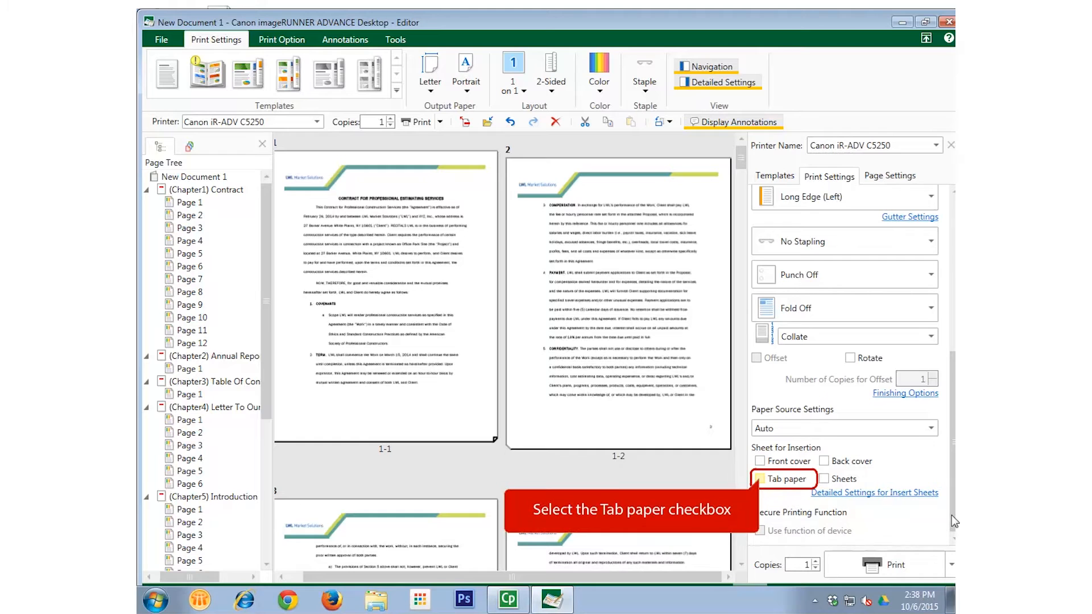
{"action": "left_click", "coordinate": [760, 479]}
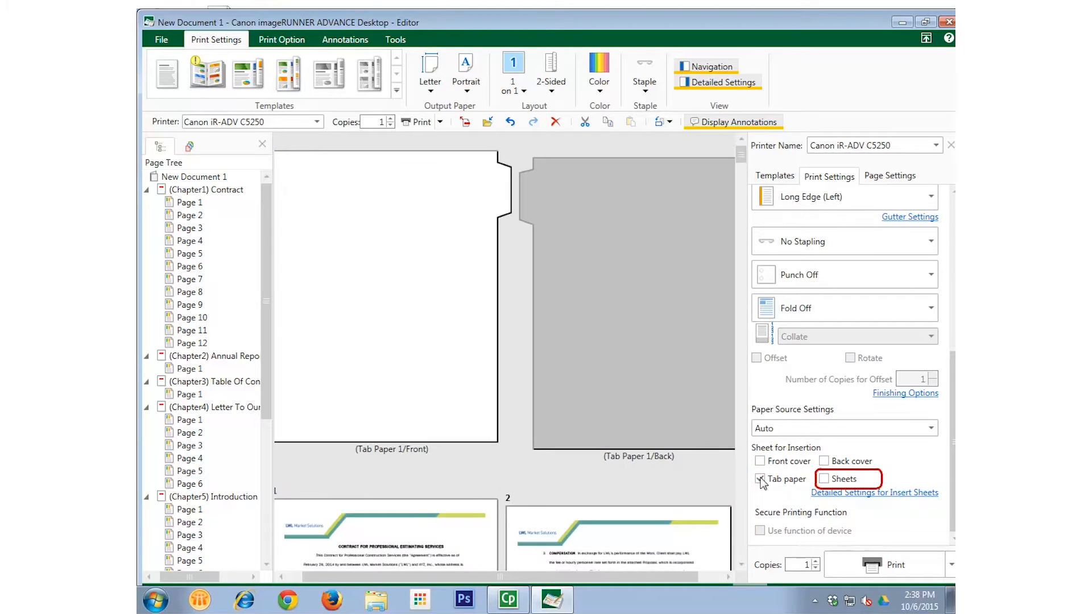
{"action": "left_click", "coordinate": [824, 479]}
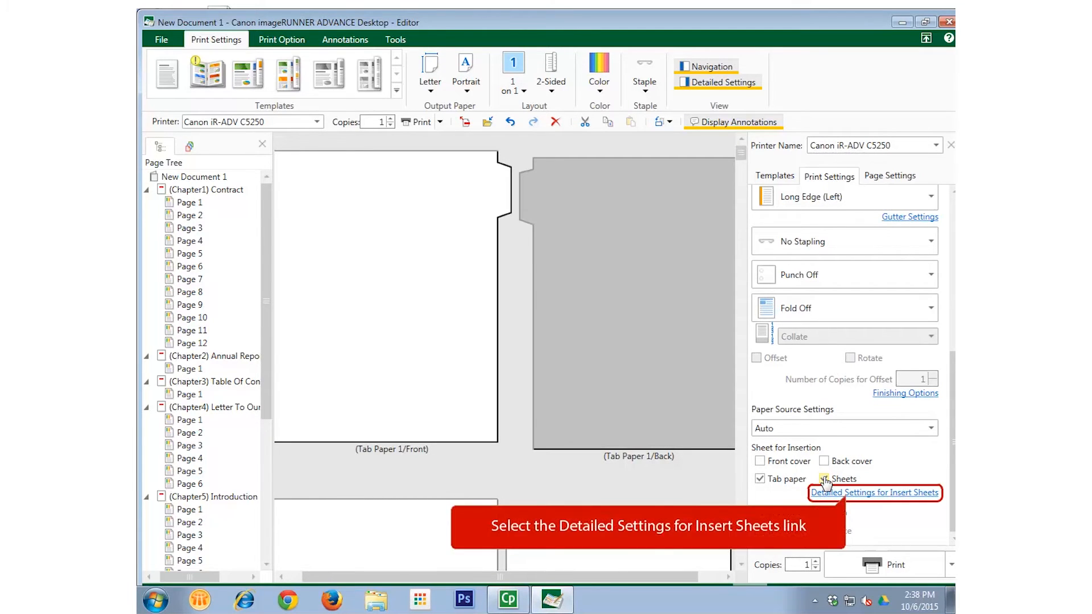
Step: In the detailed insert sheet settings, set the sheets' paper source to Drawer 2 and the tab paper format to 2 Bank
{"action": "left_click", "coordinate": [847, 494]}
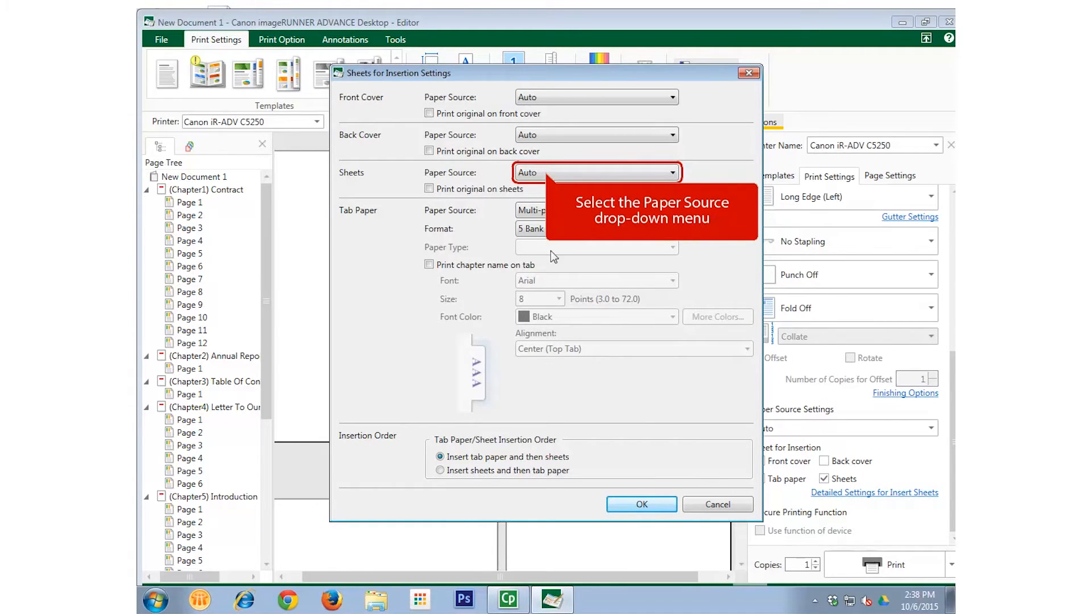
{"action": "left_click", "coordinate": [544, 172]}
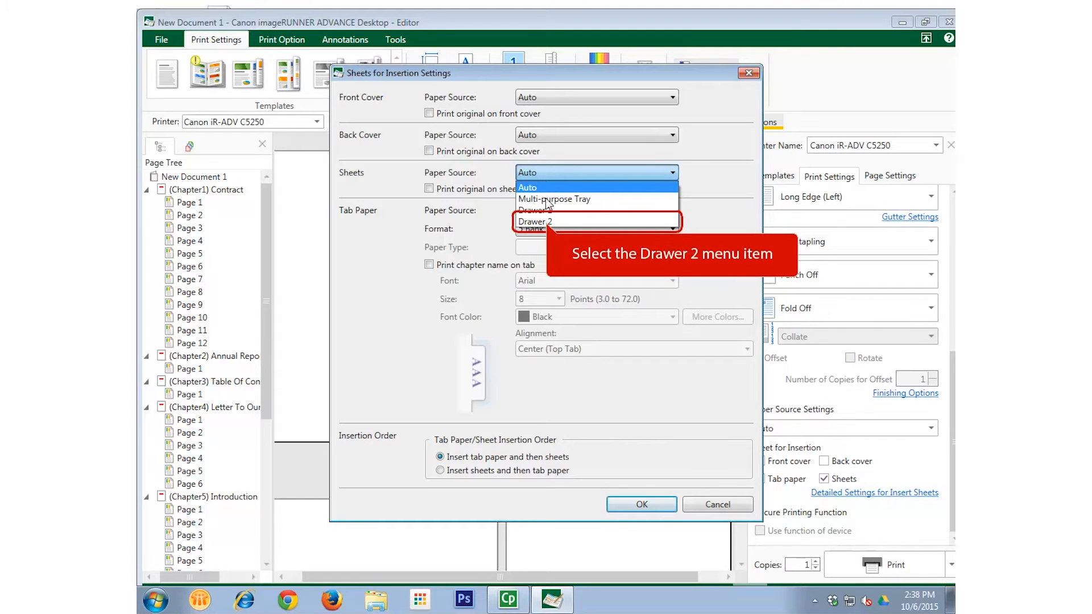
{"action": "left_click", "coordinate": [546, 221]}
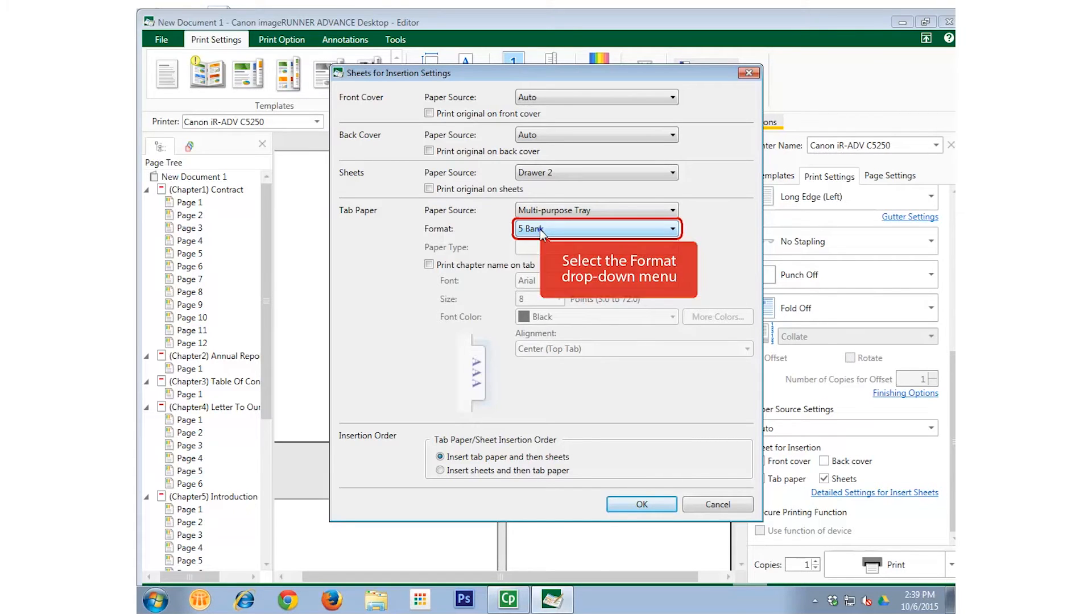
{"action": "left_click", "coordinate": [540, 228]}
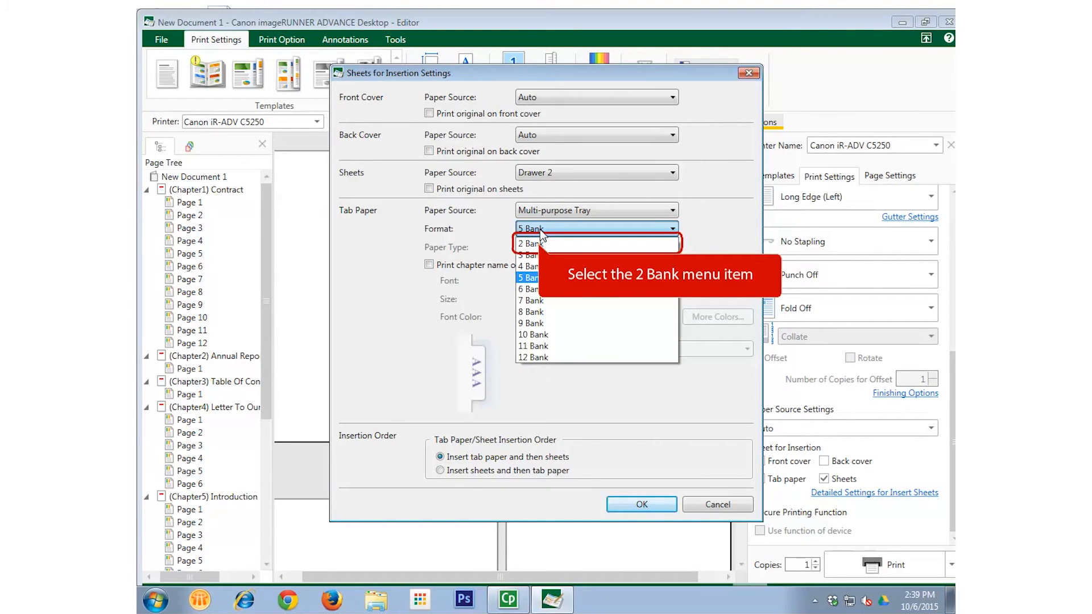
{"action": "left_click", "coordinate": [540, 243]}
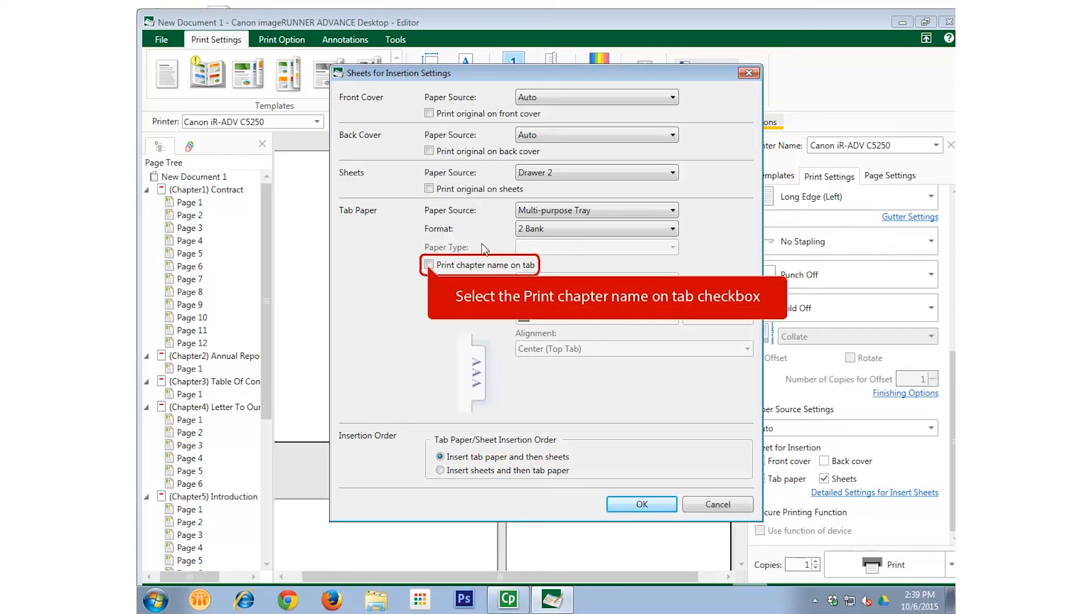
Step: Turn on printing the chapter name on the tab paper, with font size 16 and font color Blue
{"action": "left_click", "coordinate": [429, 265]}
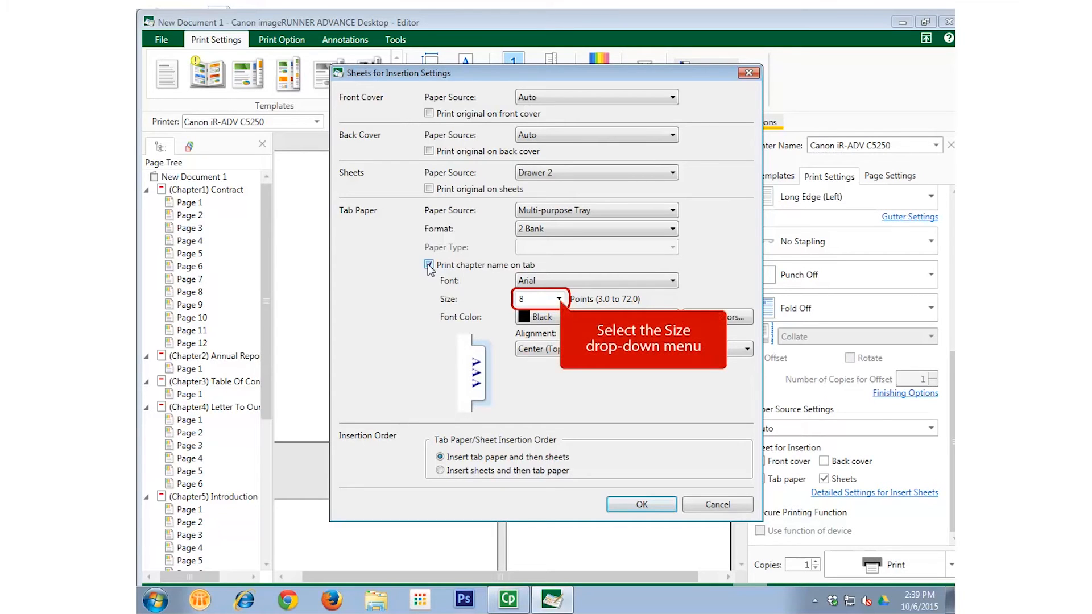
{"action": "left_click", "coordinate": [559, 298]}
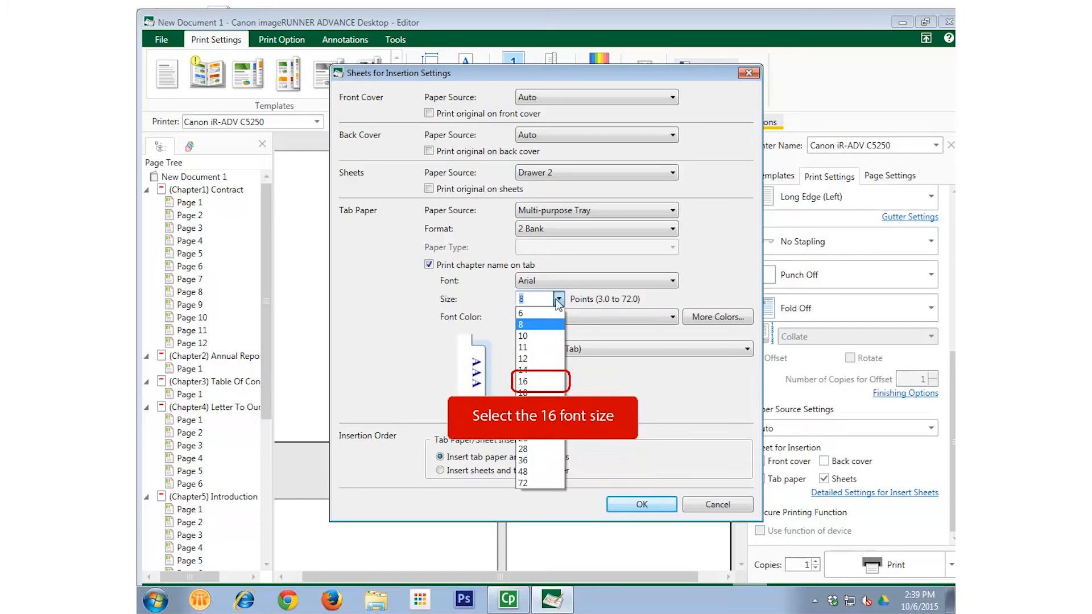
{"action": "left_click", "coordinate": [543, 379]}
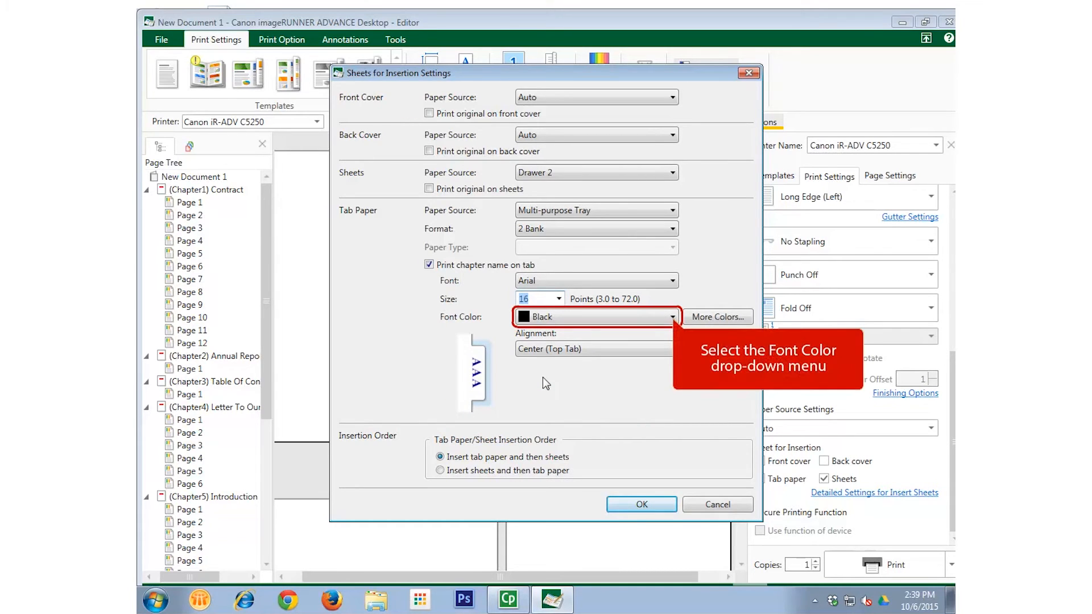
{"action": "left_click", "coordinate": [673, 317]}
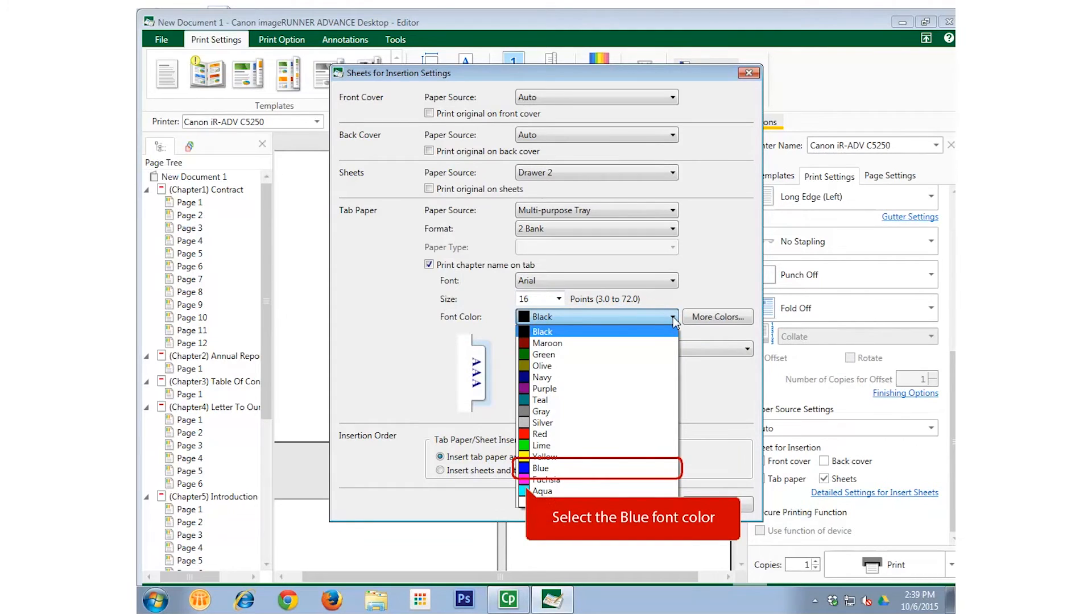
{"action": "left_click", "coordinate": [620, 470]}
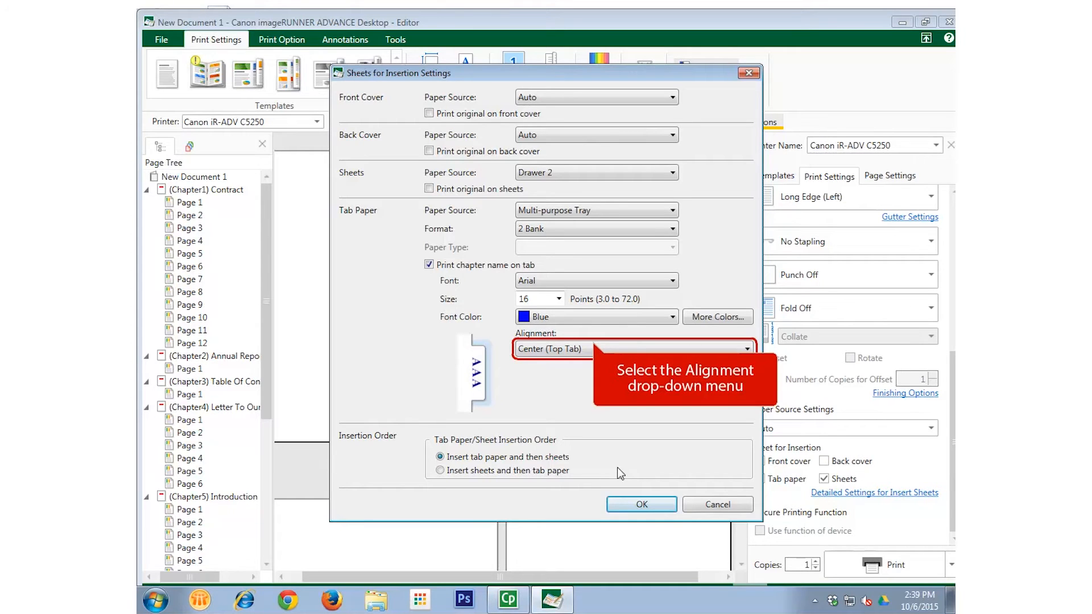
Step: Try the Left (Top Tab), Left (Bottom Tab), Right (Bottom Tab), Right (Top Tab) and Center (Bottom Tab) alignments for the tab text
{"action": "left_click", "coordinate": [593, 345]}
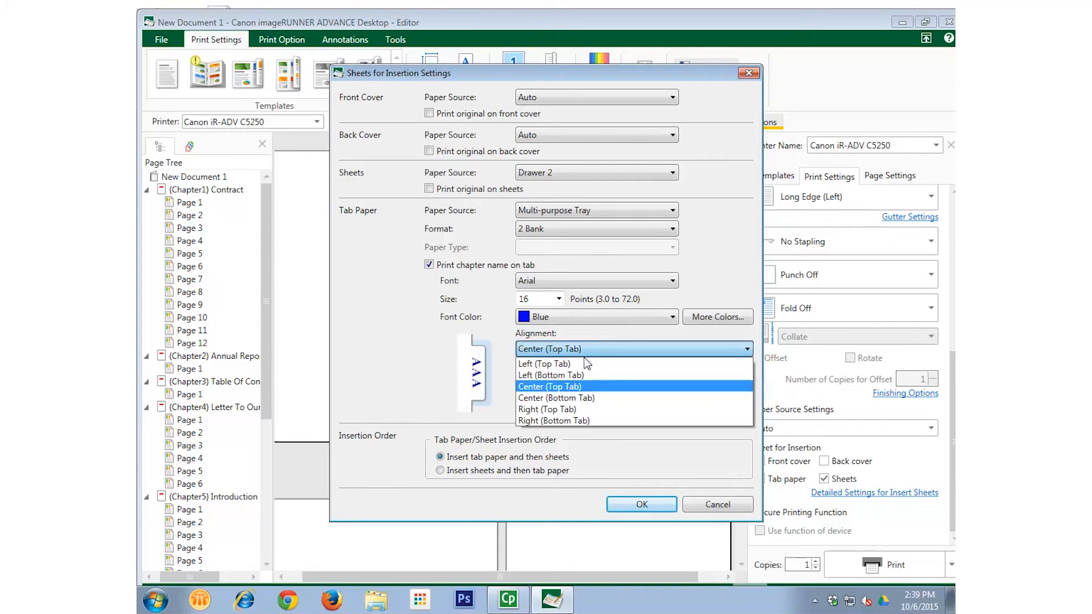
{"action": "left_click", "coordinate": [586, 363]}
{"action": "left_click", "coordinate": [583, 349]}
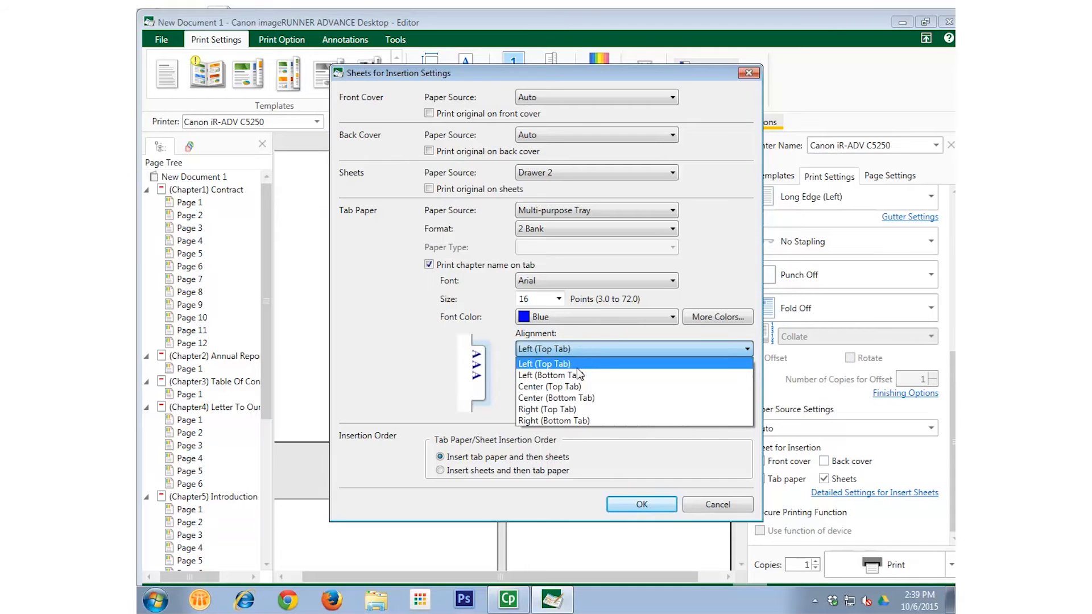
{"action": "left_click", "coordinate": [577, 375]}
{"action": "left_click", "coordinate": [578, 349]}
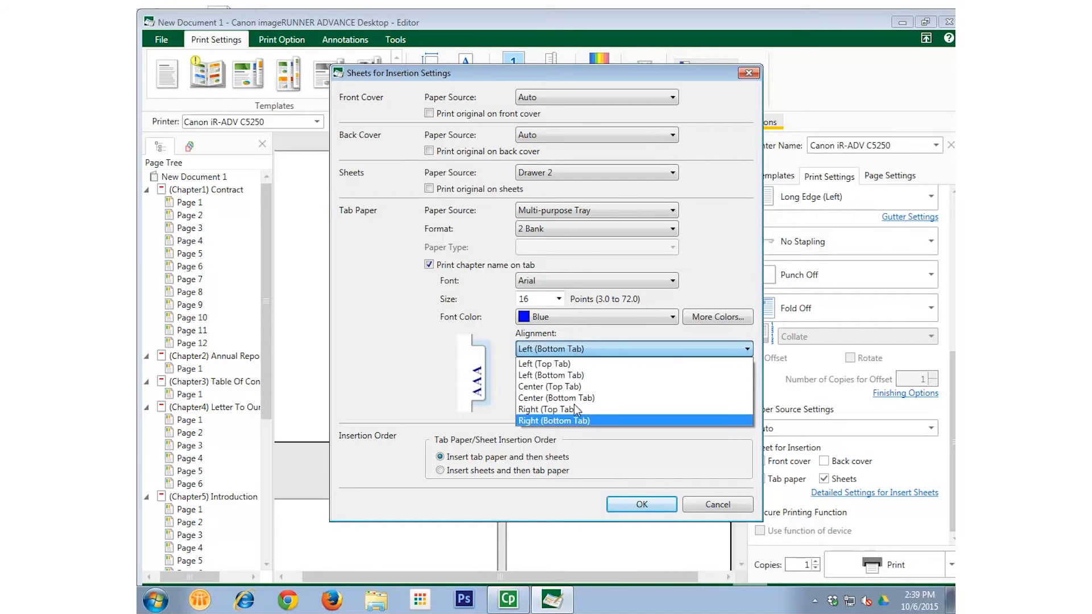
{"action": "left_click", "coordinate": [574, 423]}
{"action": "left_click", "coordinate": [582, 350]}
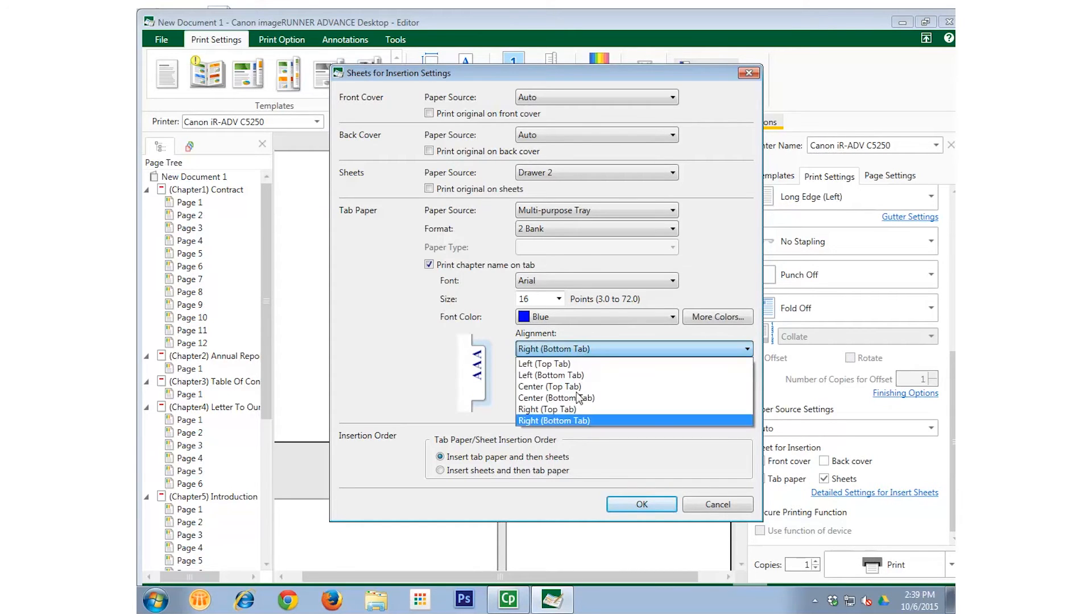
{"action": "left_click", "coordinate": [576, 408]}
{"action": "left_click", "coordinate": [591, 350]}
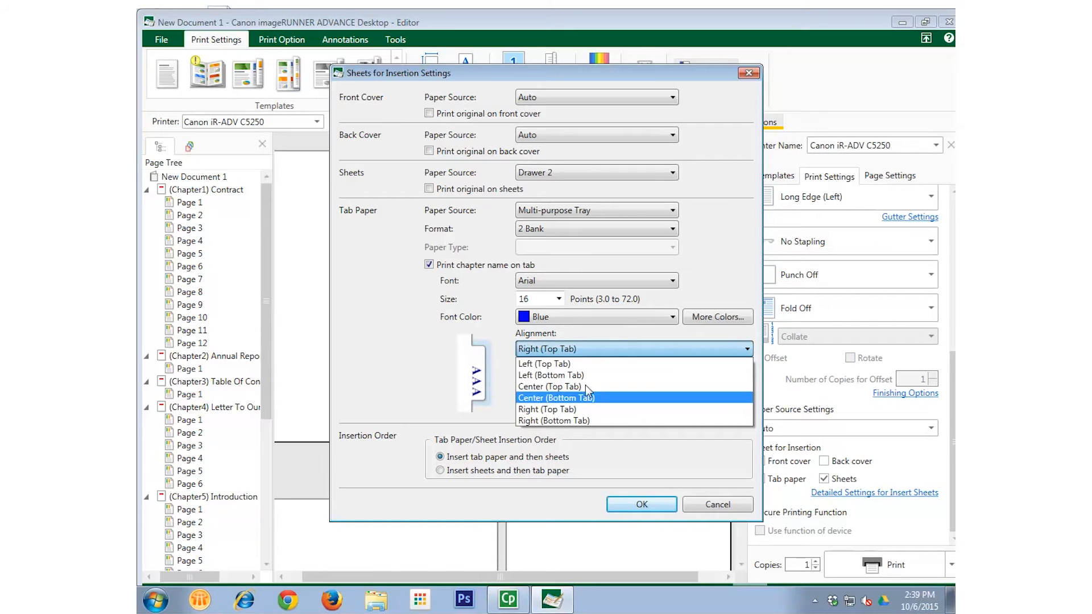
{"action": "left_click", "coordinate": [586, 400]}
Step: Set the tab text alignment to Center (Top Tab) and apply the sheets for insertion settings
{"action": "left_click", "coordinate": [585, 348]}
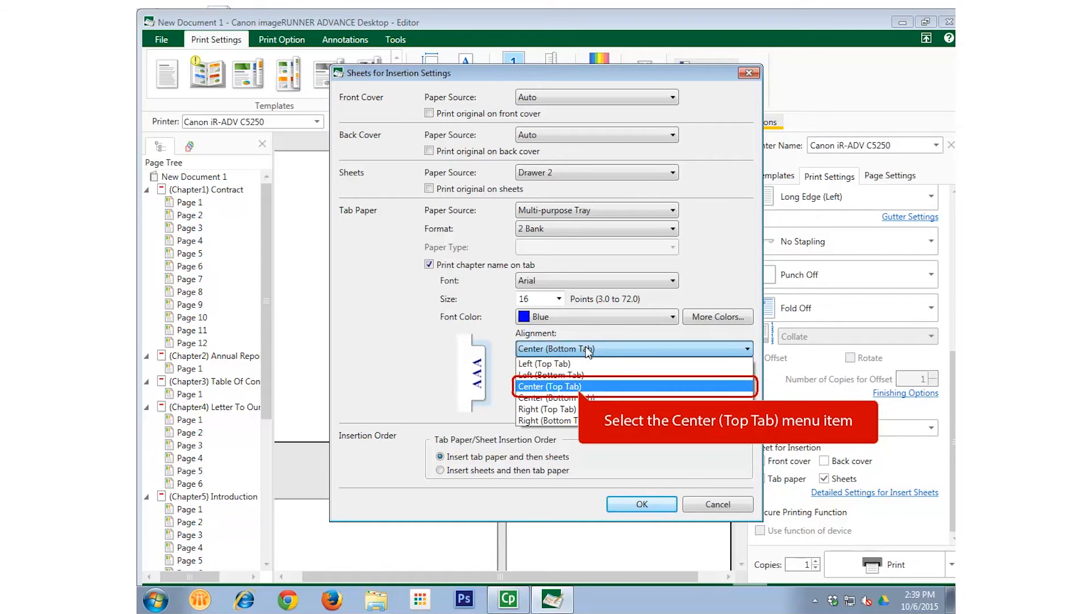
{"action": "left_click", "coordinate": [579, 386]}
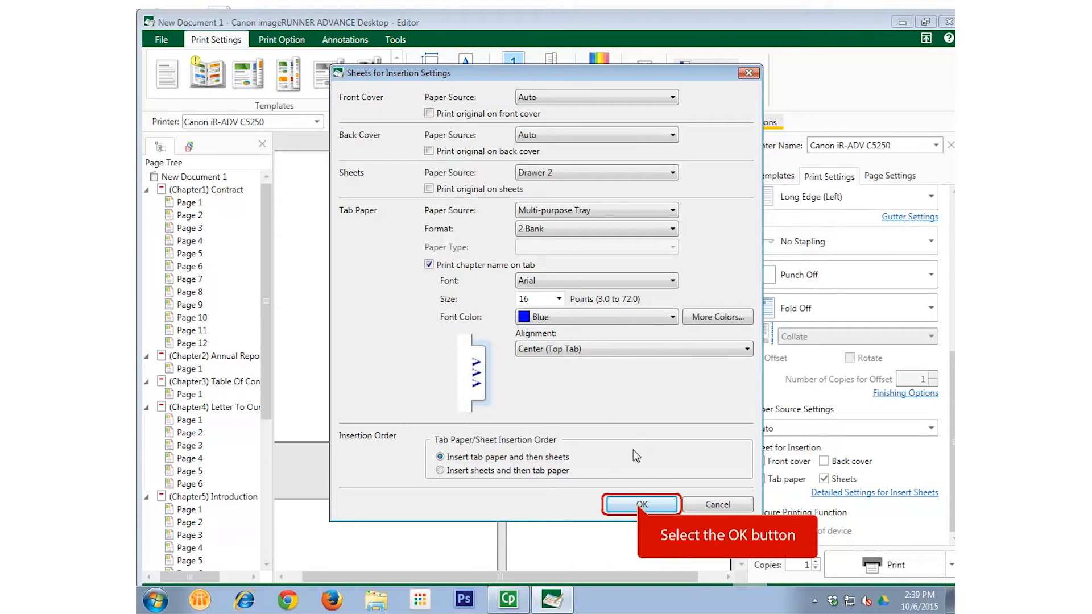
{"action": "left_click", "coordinate": [641, 505]}
{"action": "mouse_move", "coordinate": [742, 155]}
{"action": "left_mouse_down"}
{"action": "mouse_move", "coordinate": [741, 296]}
{"action": "mouse_move", "coordinate": [742, 154]}
{"action": "left_mouse_up"}
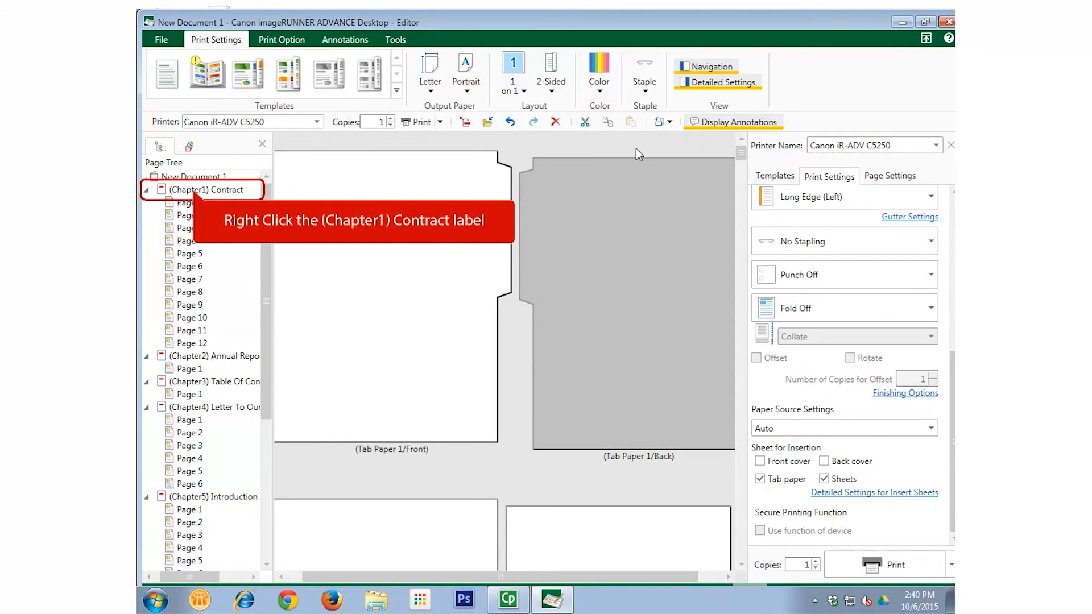
Step: In the Contract chapter's print settings, specify paper for insertion and choose not to insert sheets
{"action": "right_click", "coordinate": [193, 190]}
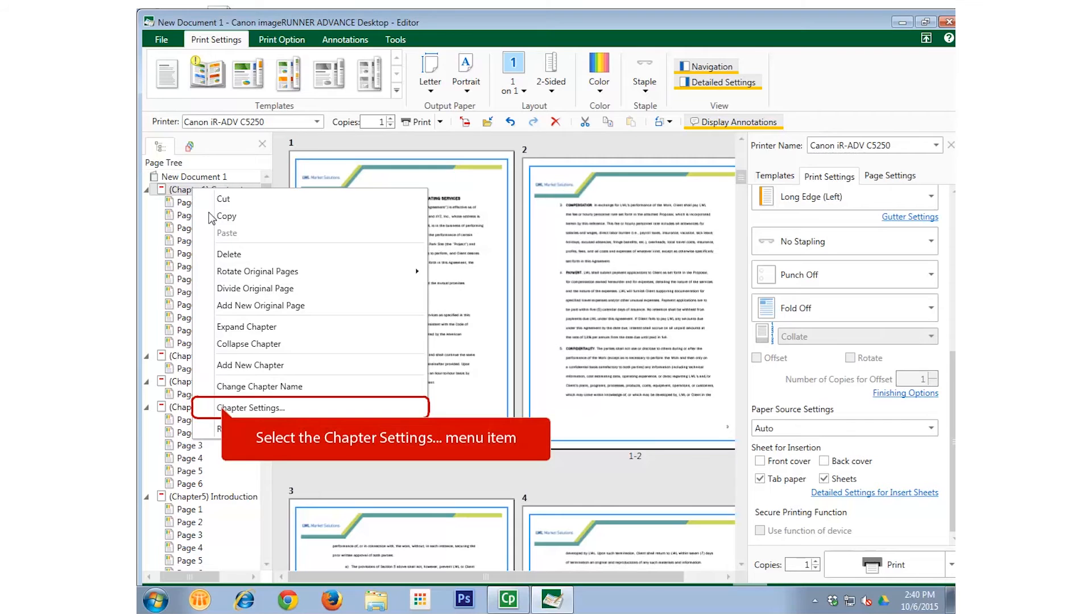
{"action": "left_click", "coordinate": [223, 409]}
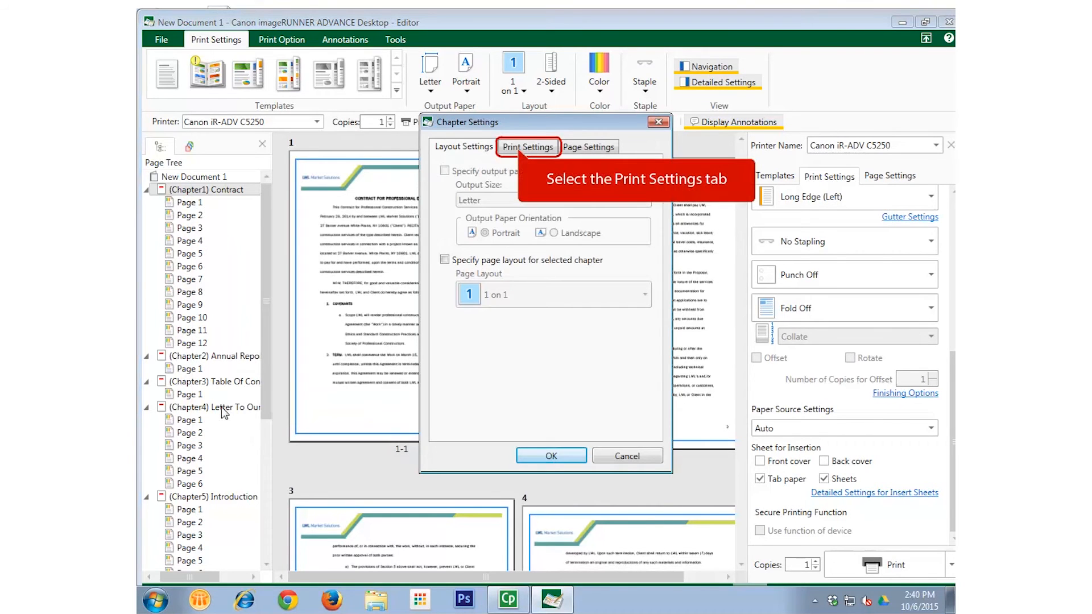
{"action": "left_click", "coordinate": [518, 148]}
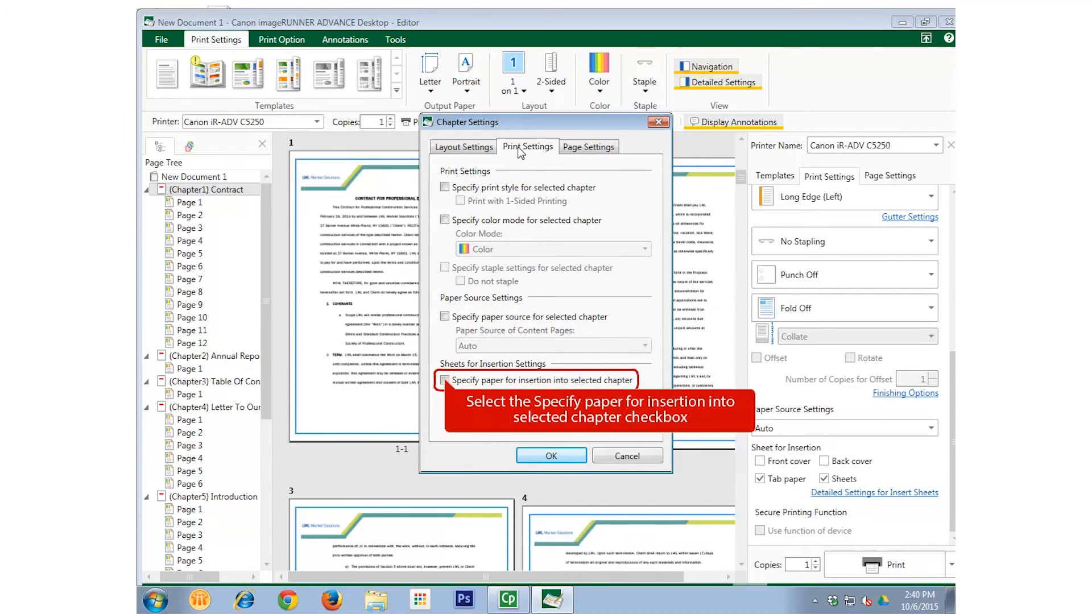
{"action": "left_click", "coordinate": [445, 381]}
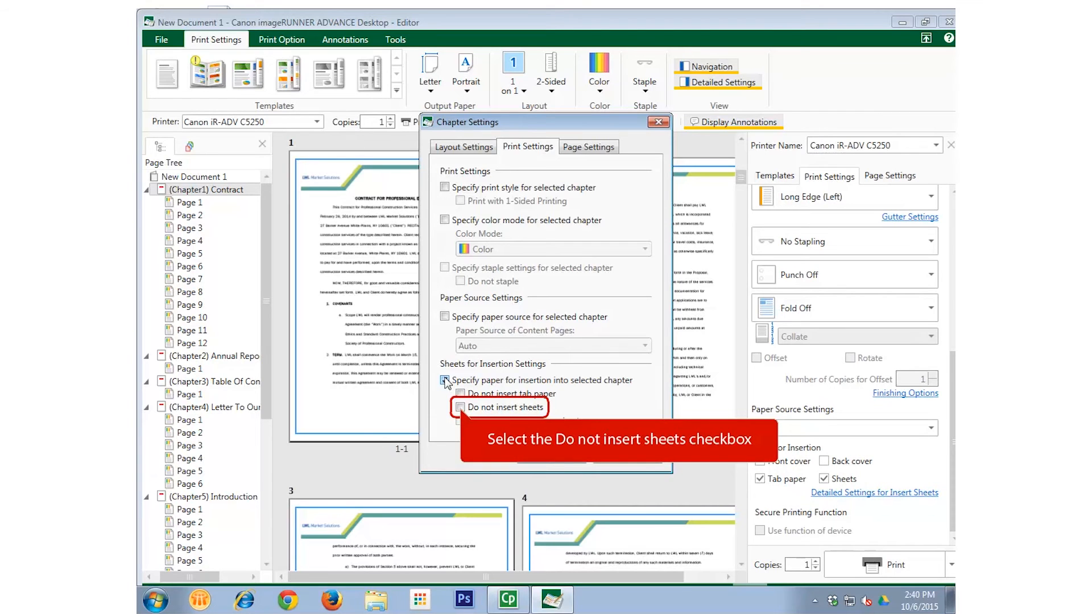
{"action": "left_click", "coordinate": [461, 408]}
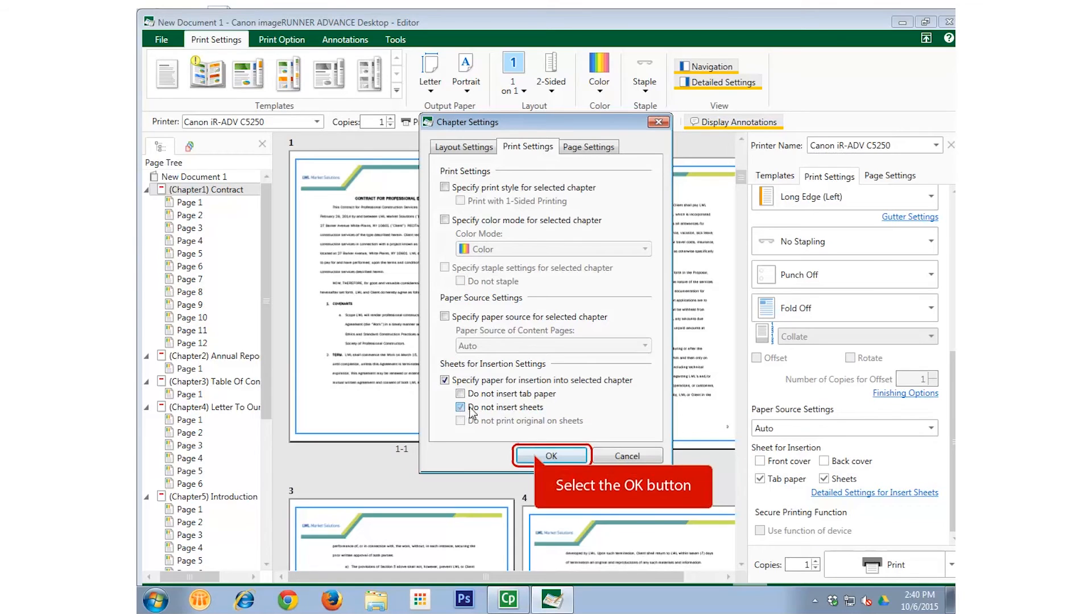
{"action": "left_click", "coordinate": [534, 453]}
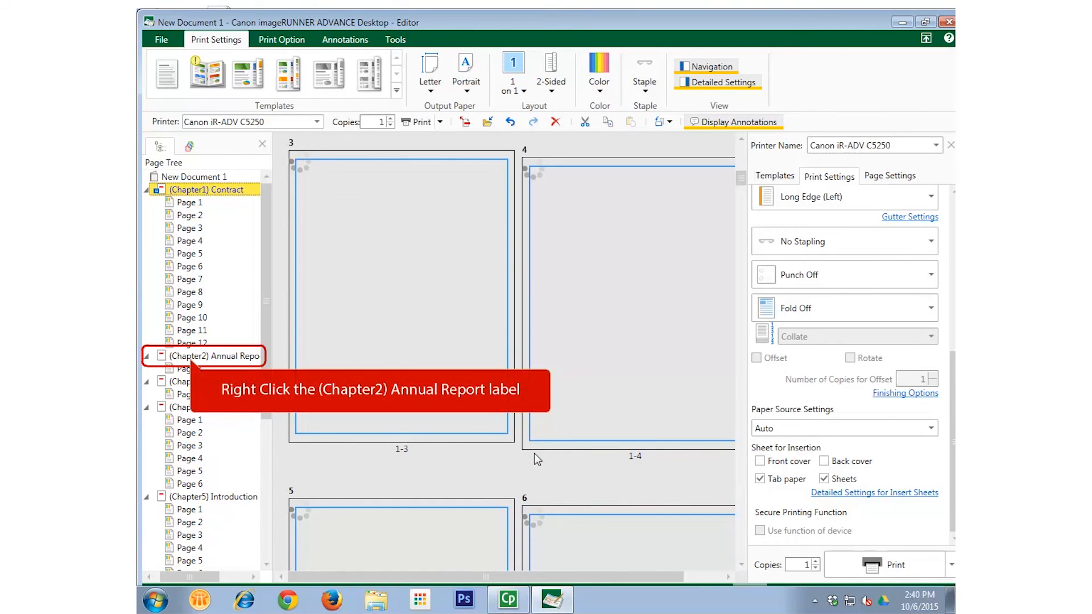
Step: In the Annual Report chapter's print settings, specify paper for insertion and choose not to insert sheets
{"action": "right_click", "coordinate": [192, 358]}
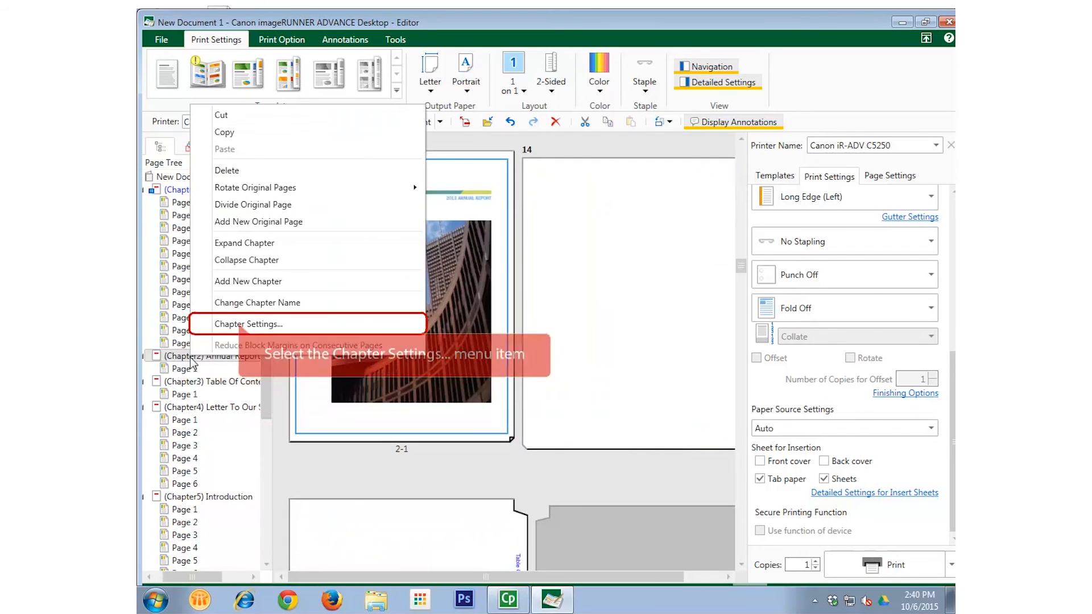
{"action": "left_click", "coordinate": [241, 326]}
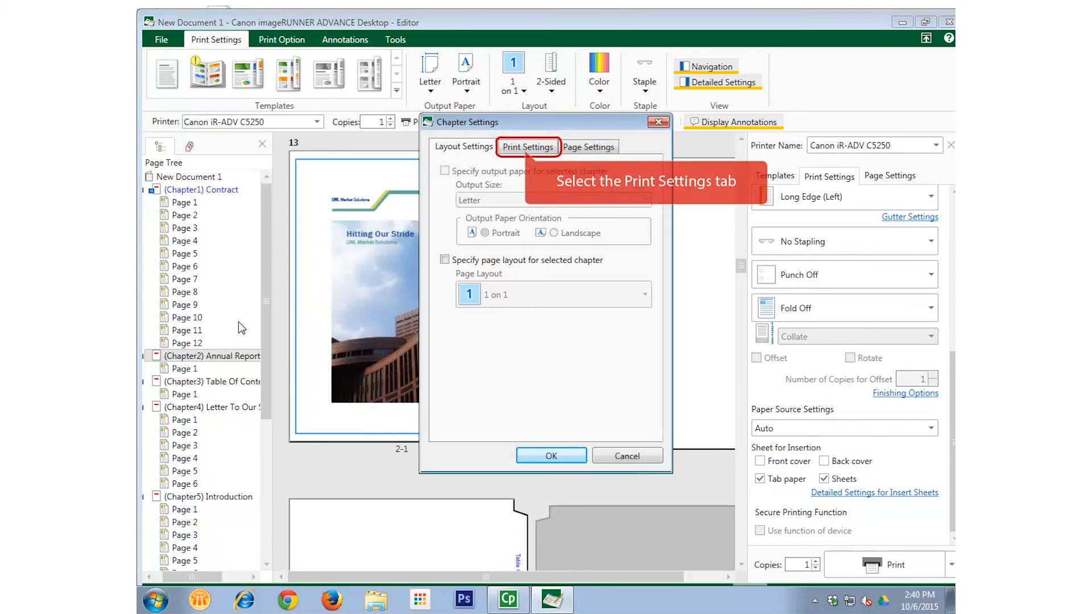
{"action": "left_click", "coordinate": [526, 149]}
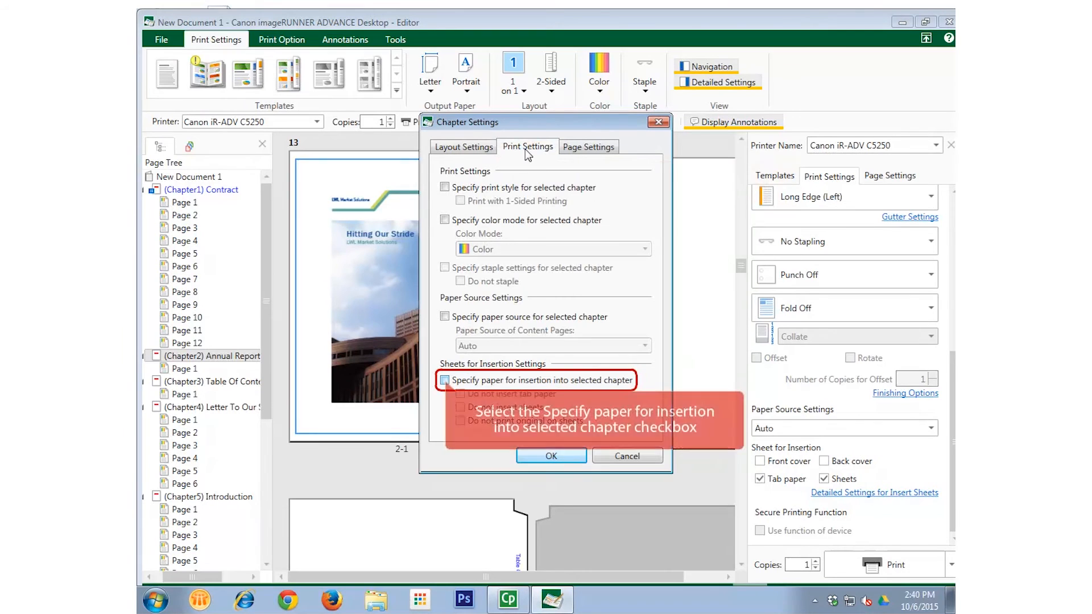
{"action": "left_click", "coordinate": [445, 380]}
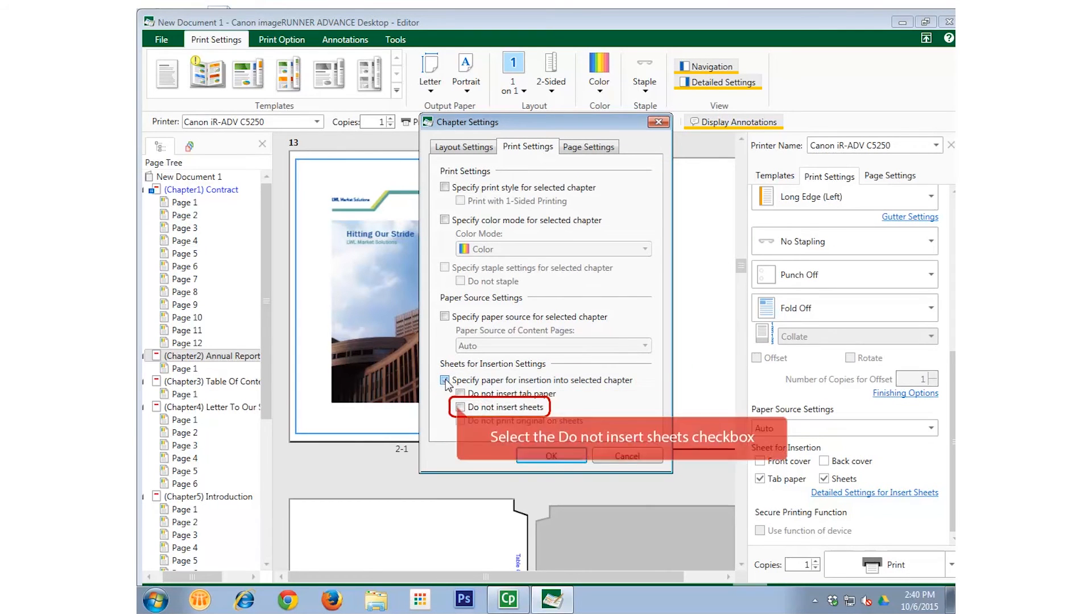
{"action": "left_click", "coordinate": [460, 408]}
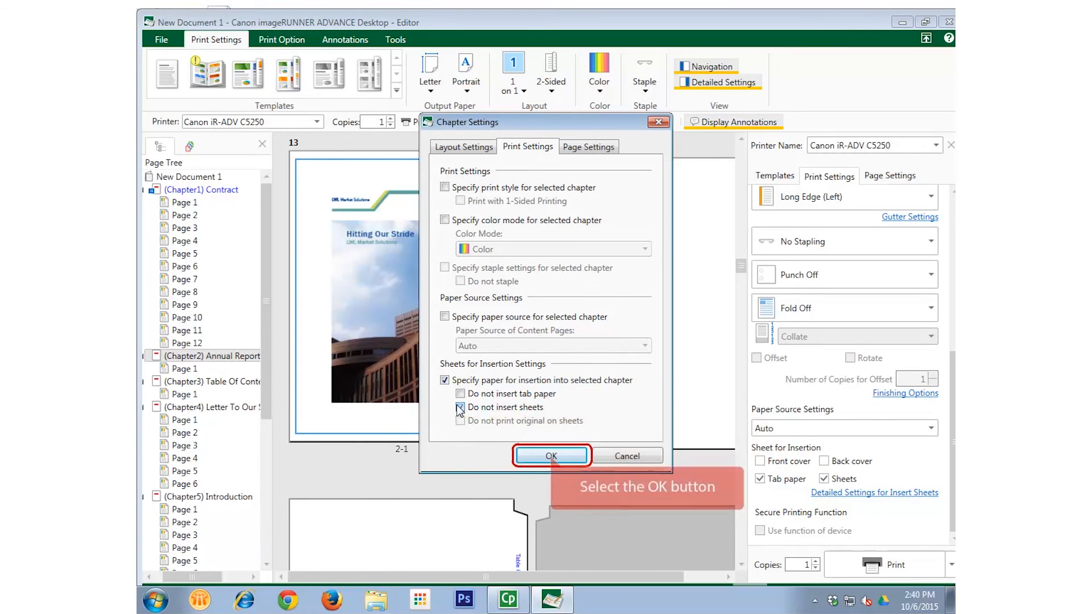
{"action": "left_click", "coordinate": [552, 455]}
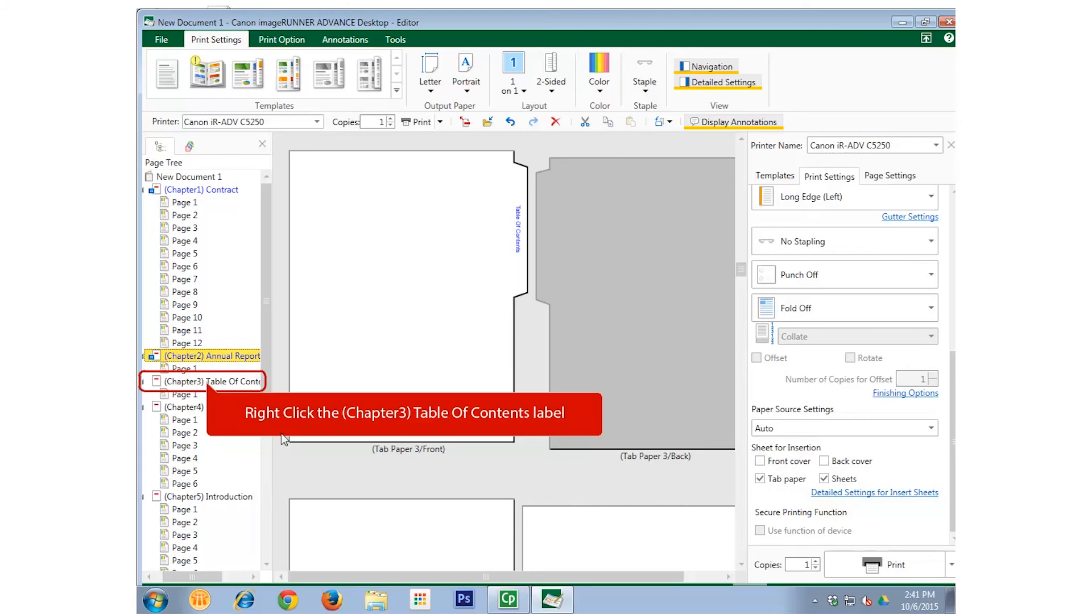
Step: In the Table Of Contents chapter's print settings, specify paper for insertion and choose not to insert tab paper
{"action": "right_click", "coordinate": [208, 383]}
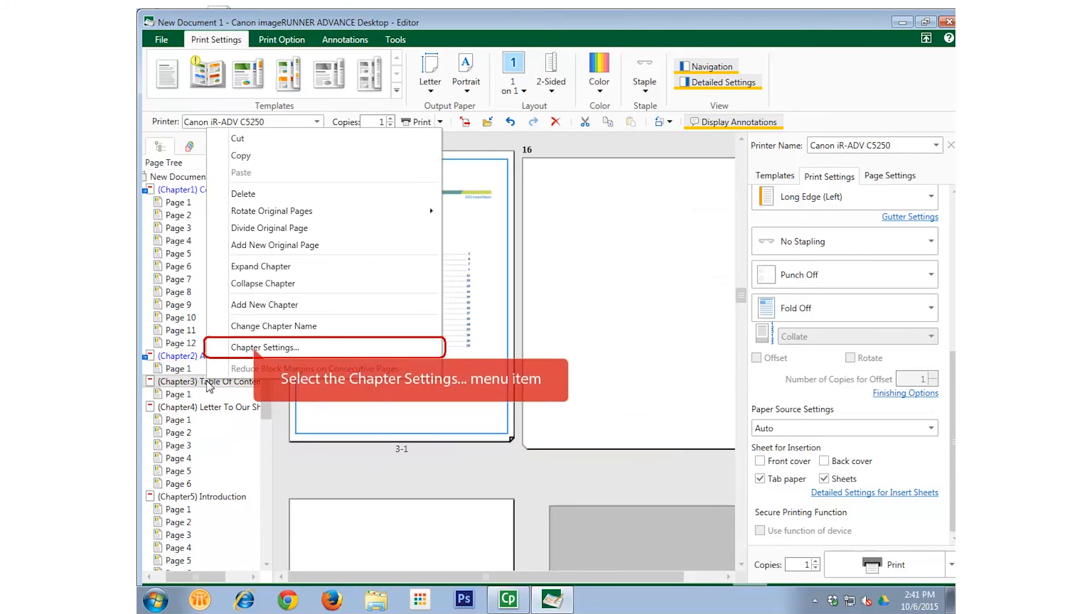
{"action": "left_click", "coordinate": [256, 352]}
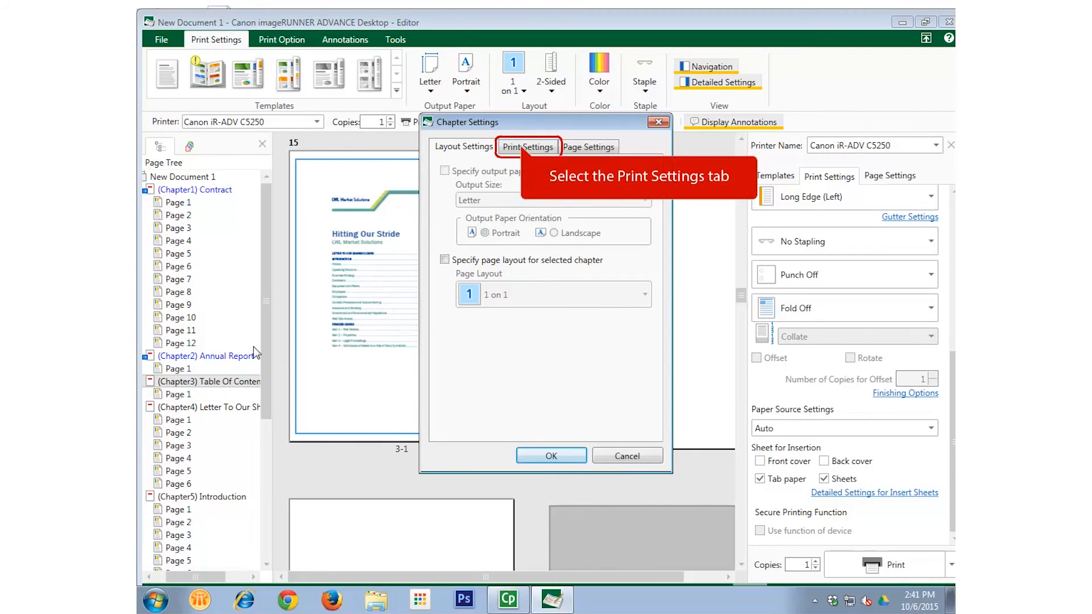
{"action": "left_click", "coordinate": [523, 149]}
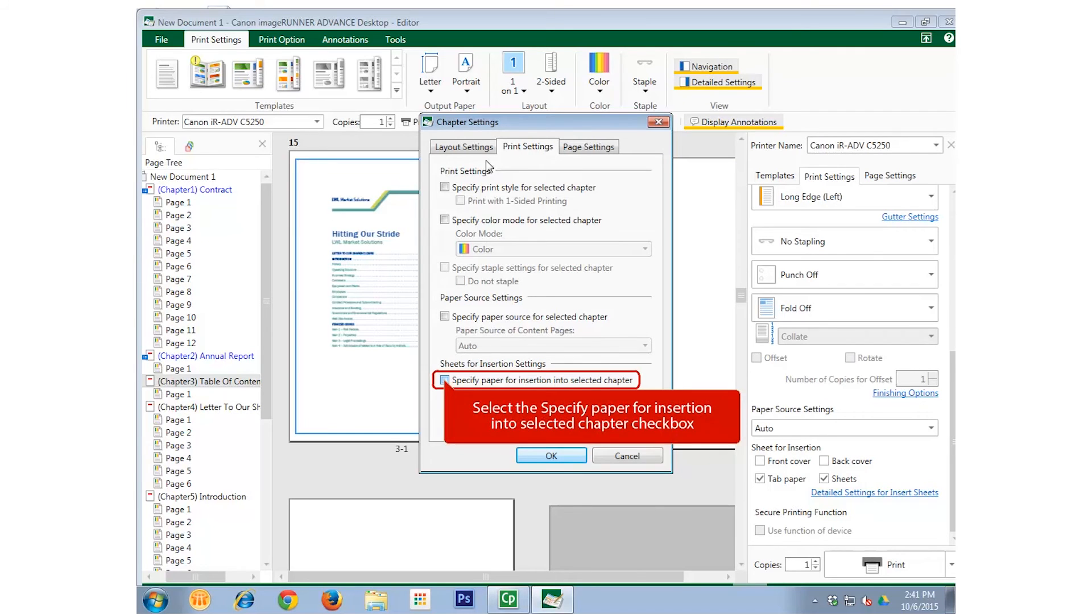
{"action": "left_click", "coordinate": [445, 381]}
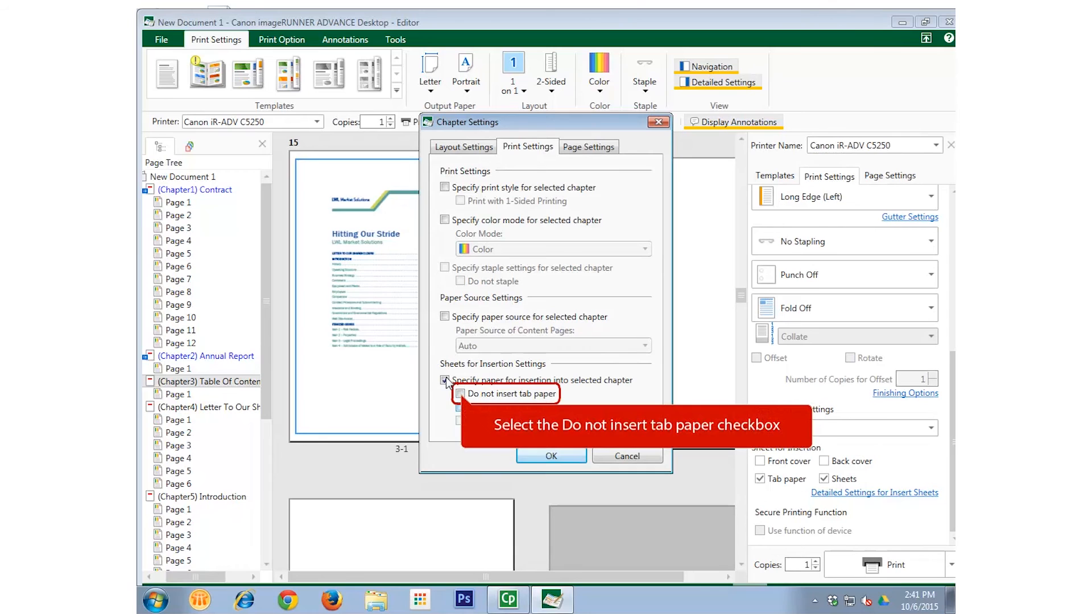
{"action": "left_click", "coordinate": [461, 395]}
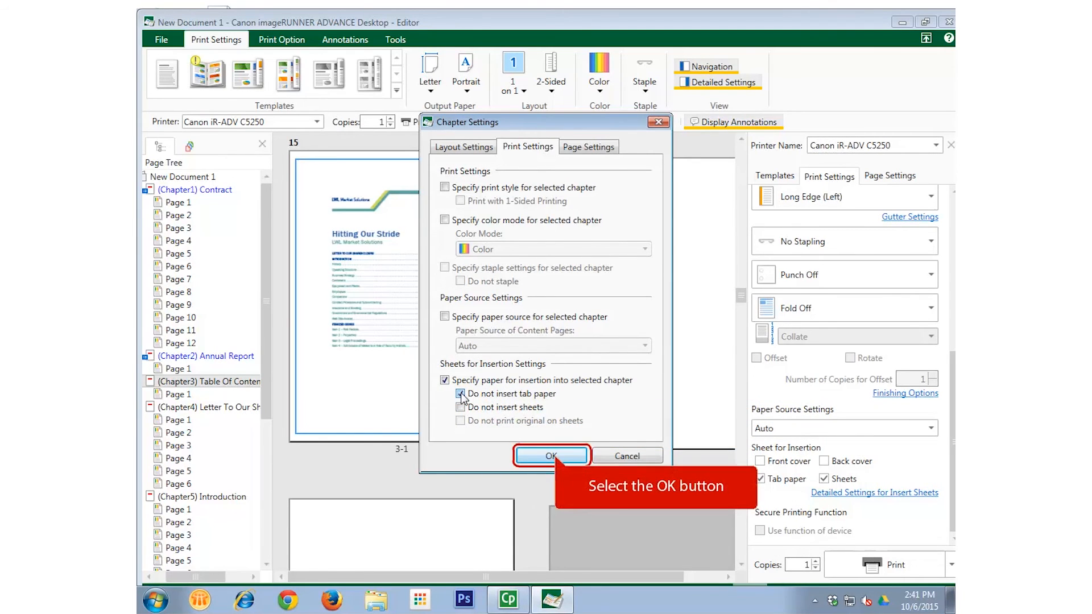
{"action": "left_click", "coordinate": [555, 455]}
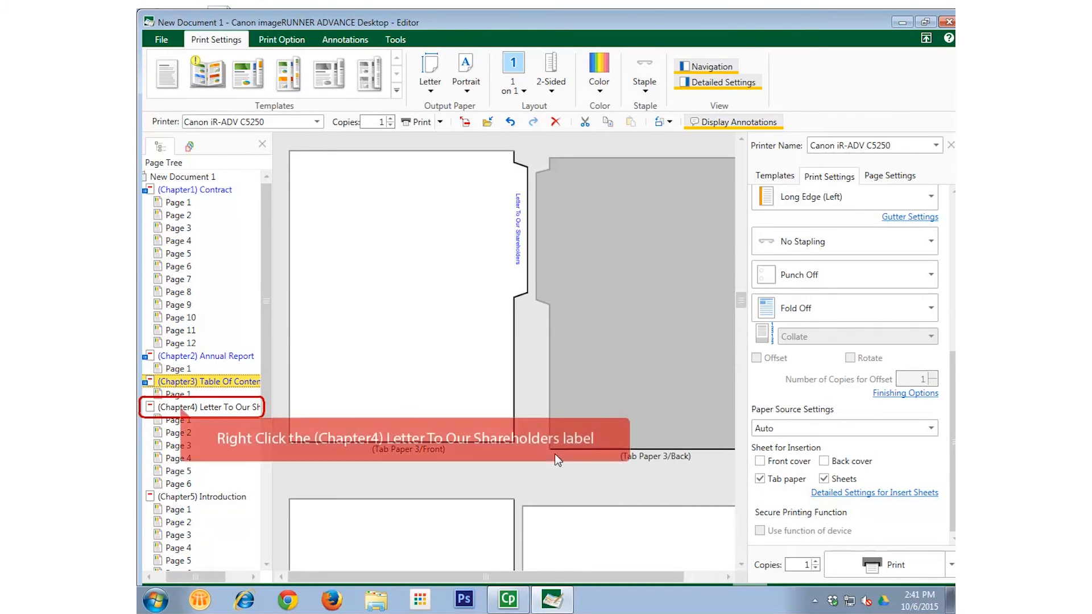
Step: Open the available chapter commands for the Letter To Our Shareholders chapter
{"action": "right_click", "coordinate": [181, 407]}
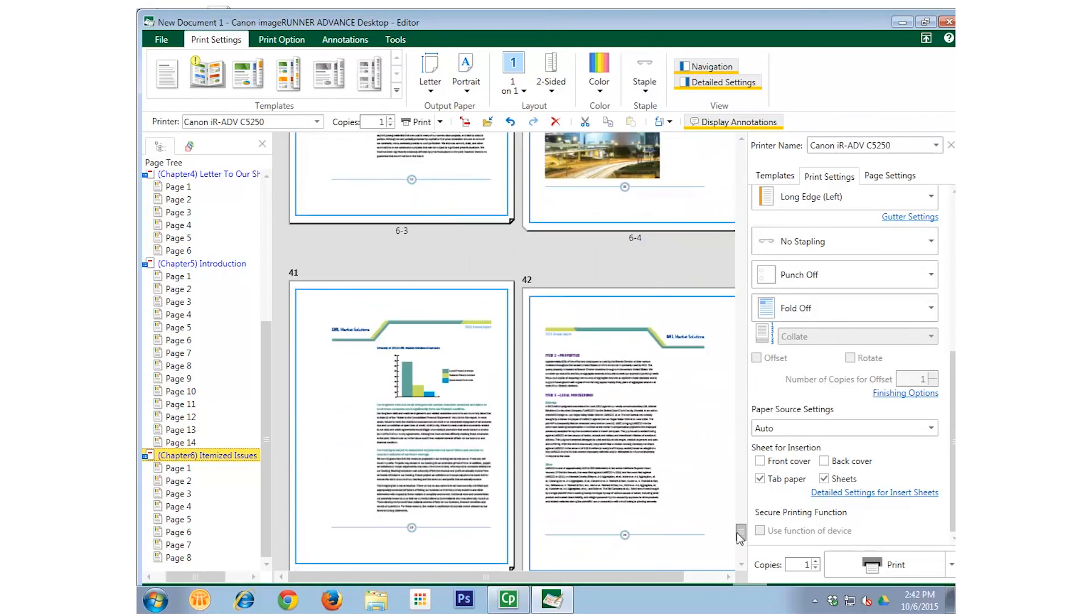
Step: Review the assembled document from the Itemized Issues chapter back to the Contract tab at the beginning
{"action": "left_click_drag", "start_coordinate": [740, 537], "coordinate": [737, 277]}
{"action": "left_click_drag", "start_coordinate": [734, 265], "coordinate": [733, 152]}
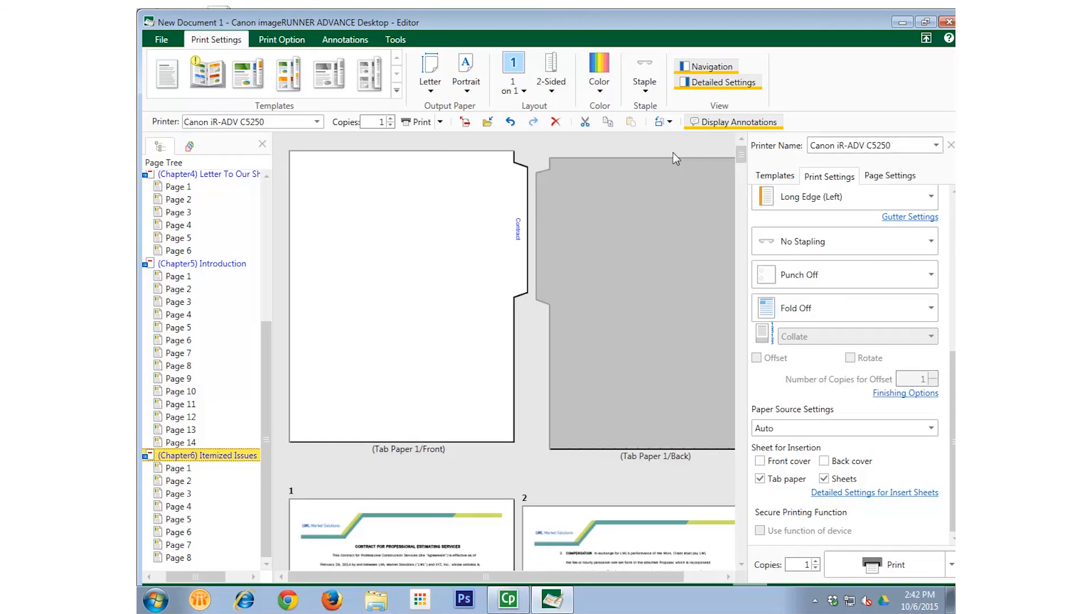
{"action": "left_click_drag", "start_coordinate": [268, 373], "coordinate": [270, 217]}
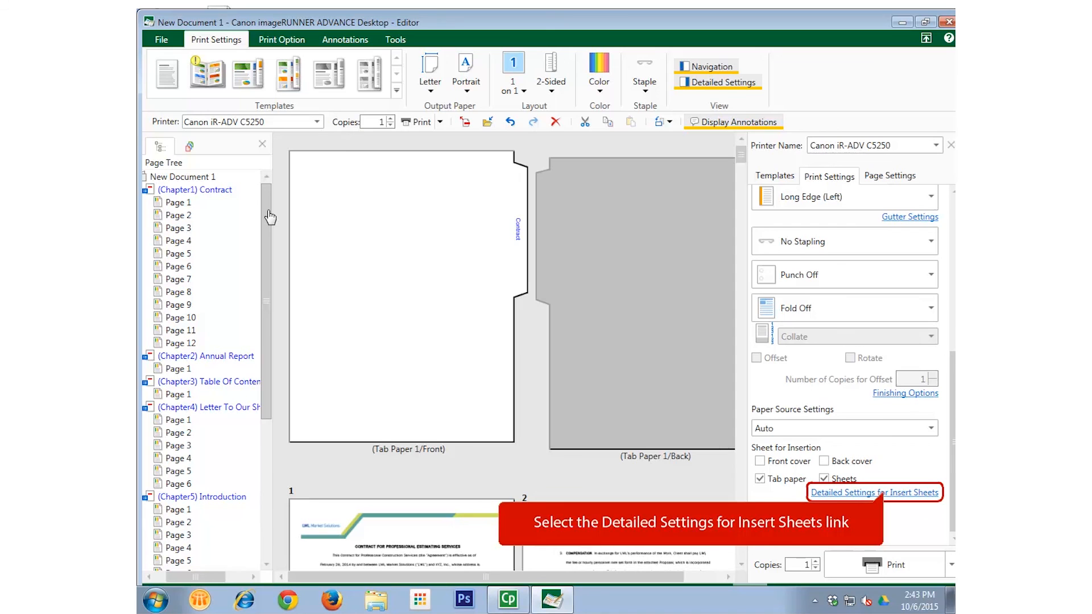
Step: Examine the paper source choices for the front and back covers in the detailed insert sheet settings, leaving both on Auto
{"action": "left_click", "coordinate": [886, 493]}
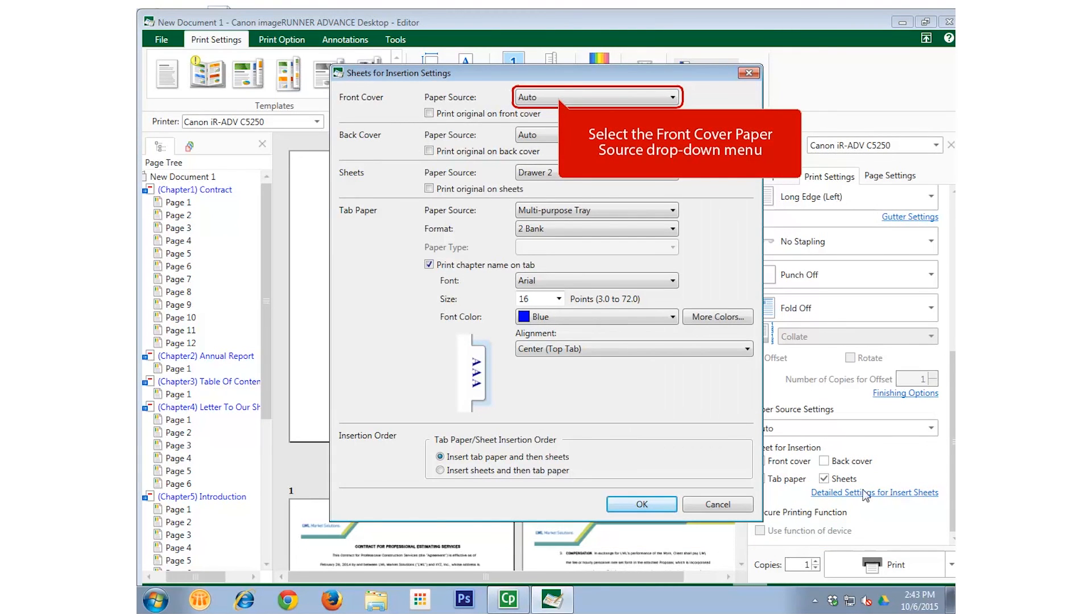
{"action": "left_click", "coordinate": [558, 97]}
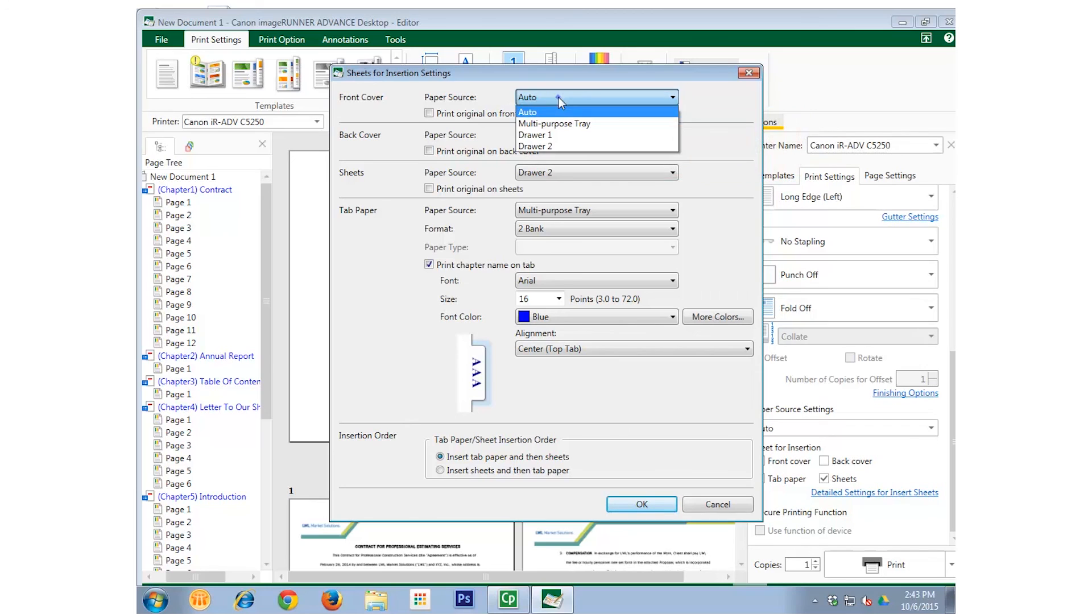
{"action": "left_click", "coordinate": [558, 97]}
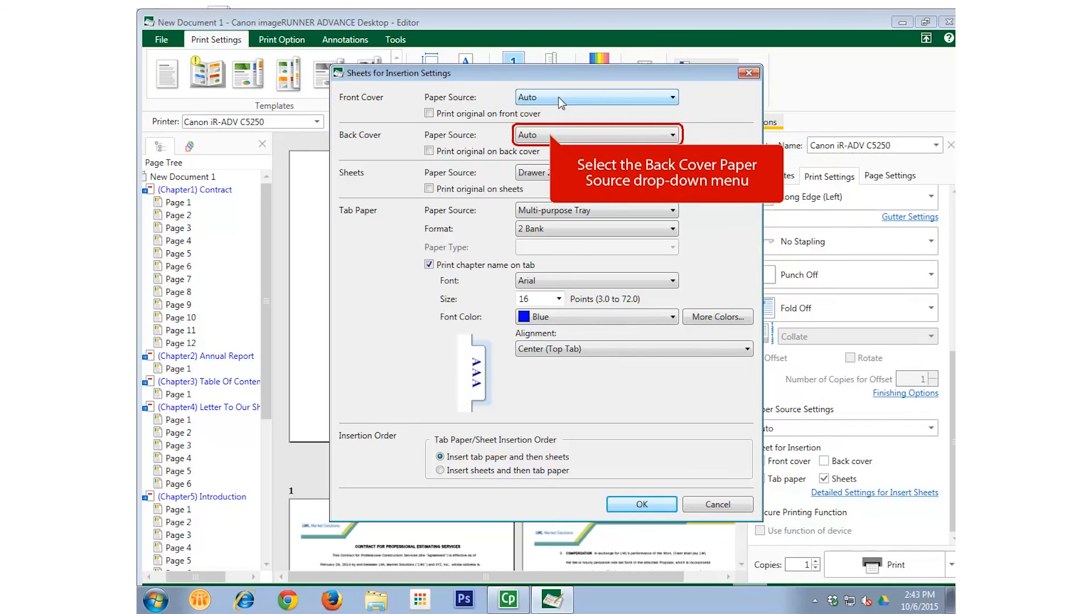
{"action": "left_click", "coordinate": [551, 132]}
{"action": "left_click", "coordinate": [551, 133]}
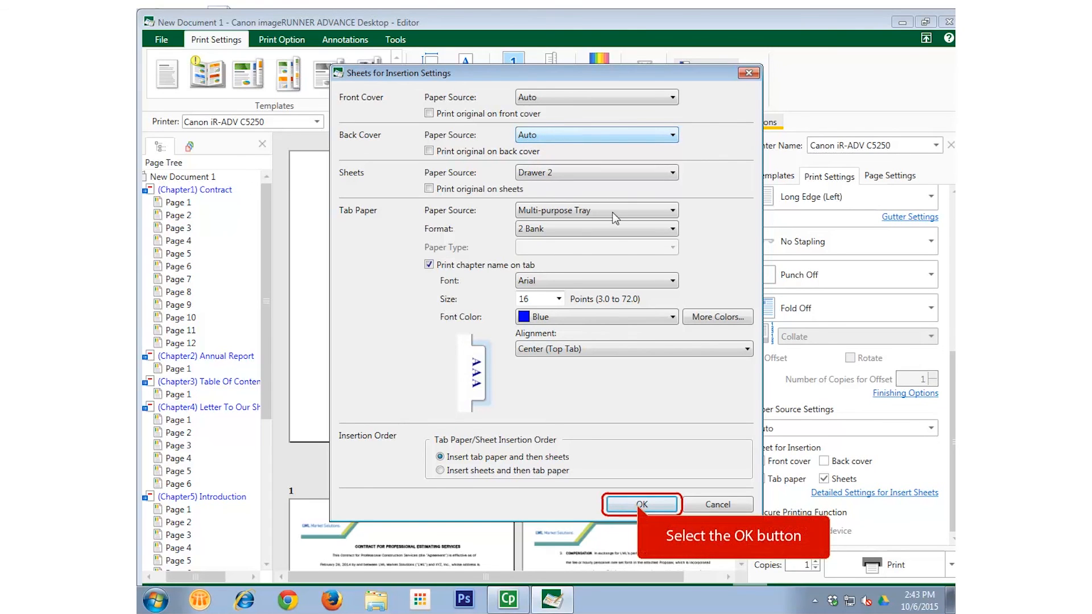
{"action": "left_click", "coordinate": [640, 506]}
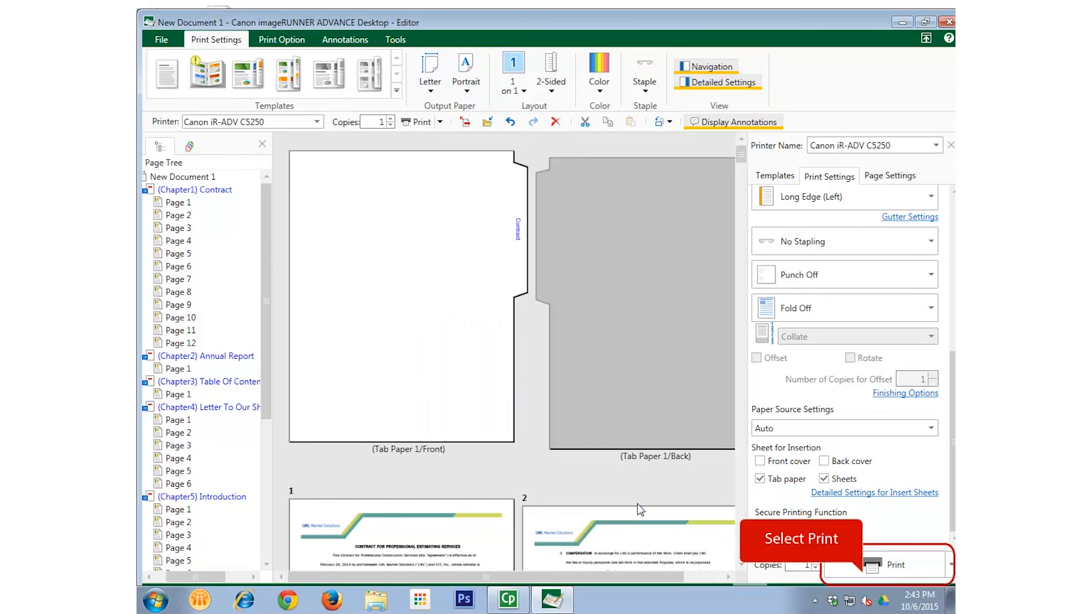
Step: Print one copy of the assembled document on the Canon iR-ADV C5250
{"action": "left_click", "coordinate": [862, 572]}
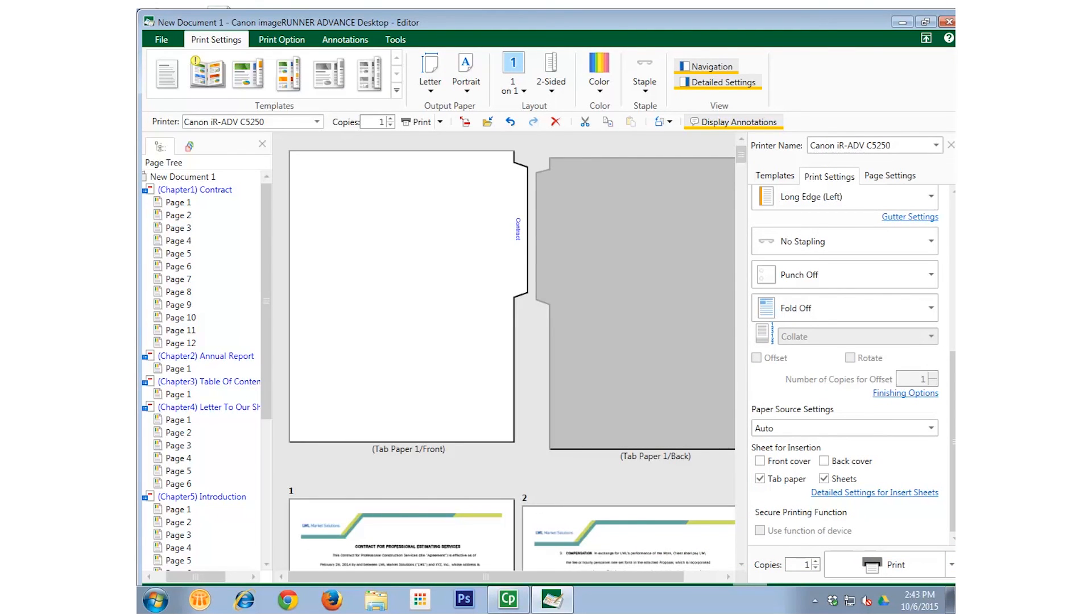